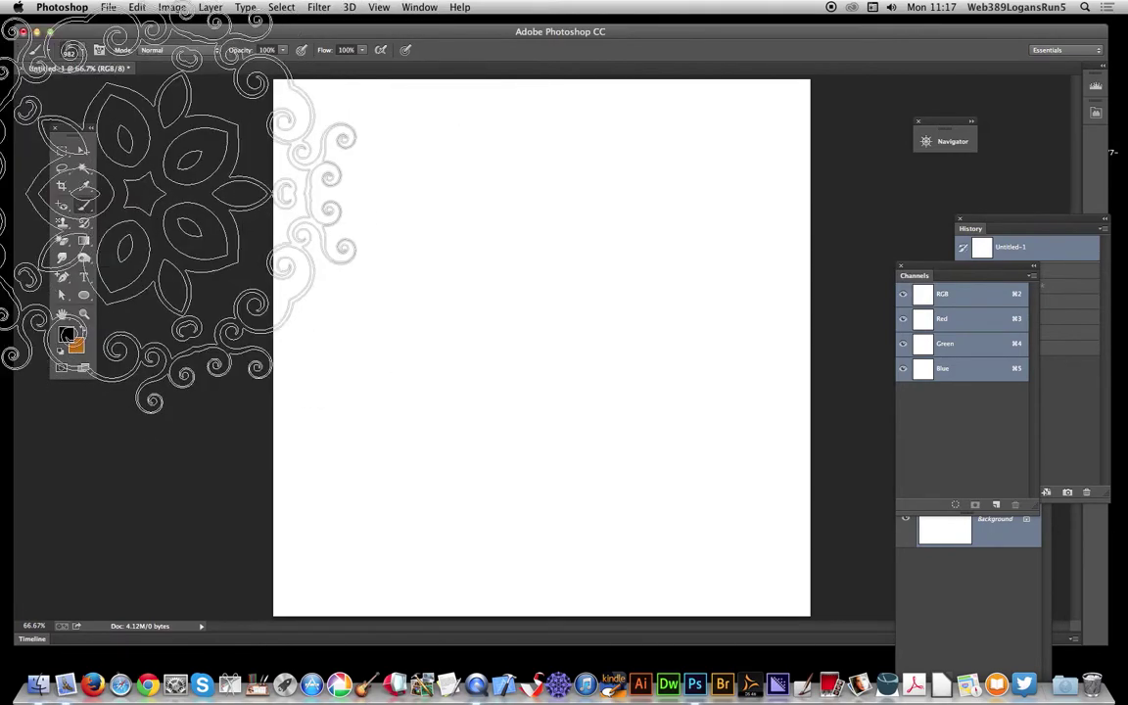
# Stamp the mandala brush preset once in Quick Mask, then exit to get its selection.
pyautogui.click(75, 49)
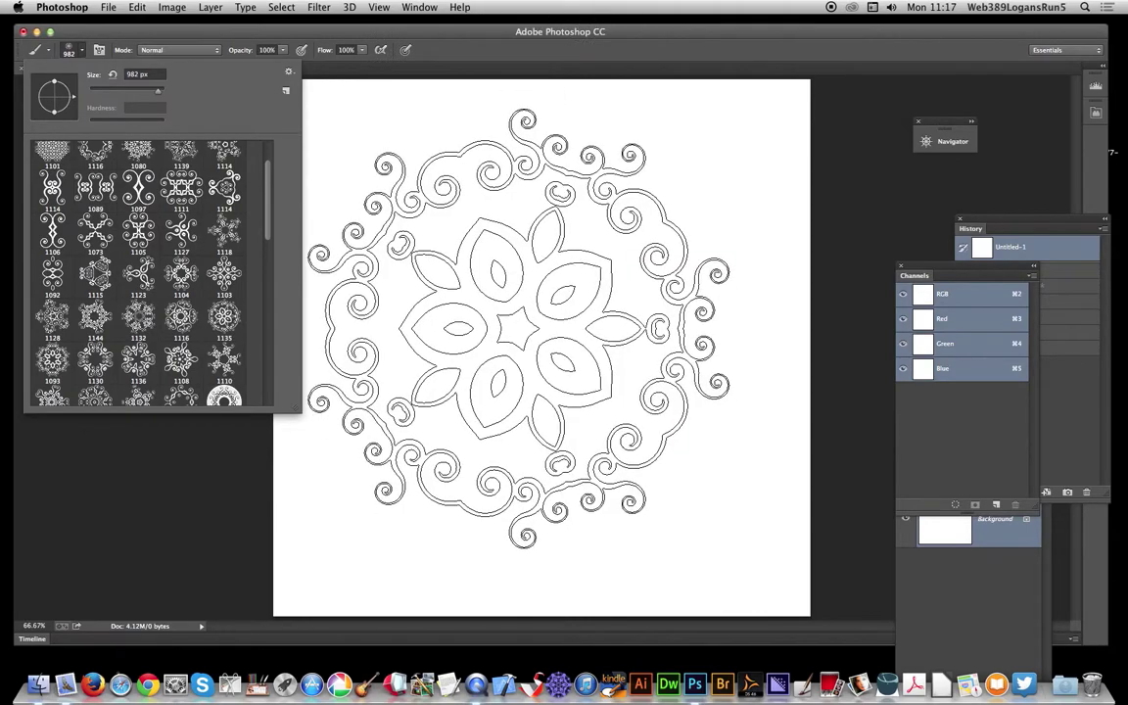
pyautogui.click(506, 48)
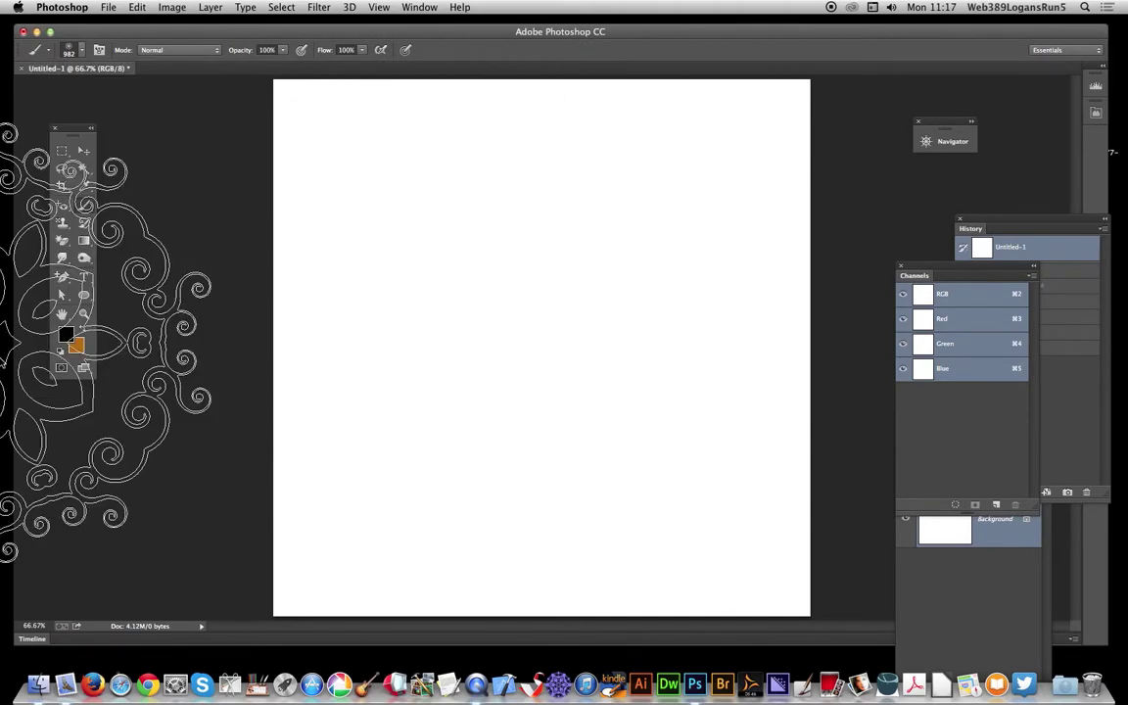
pyautogui.click(61, 369)
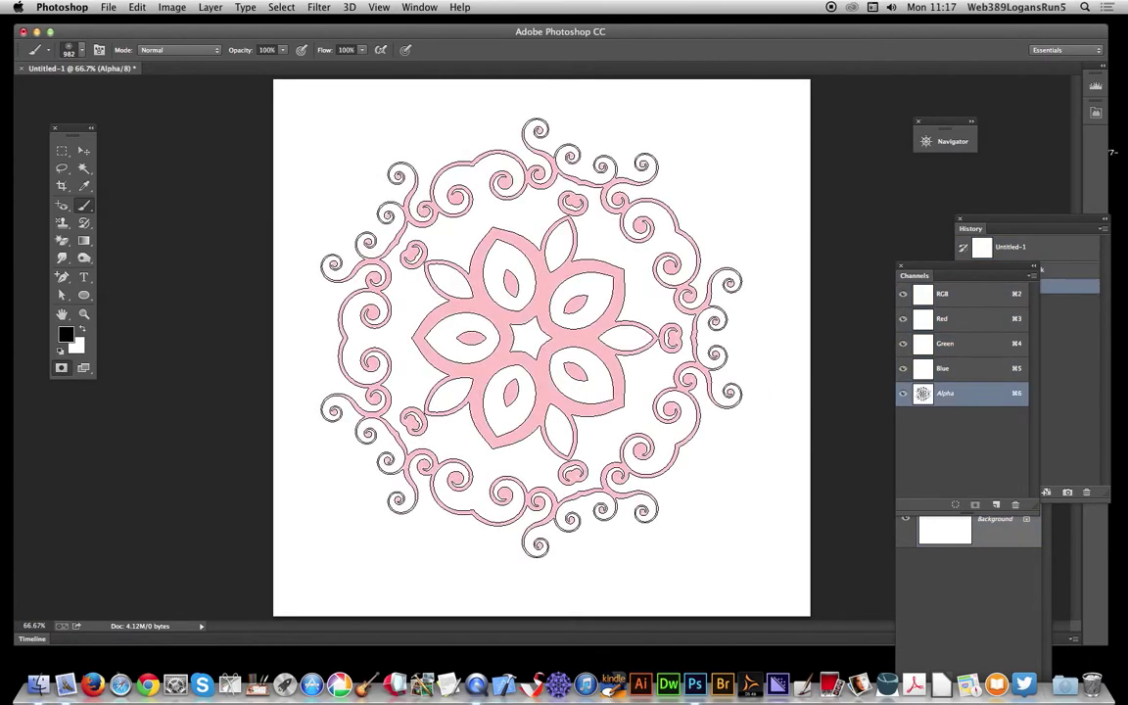
pyautogui.press('q')
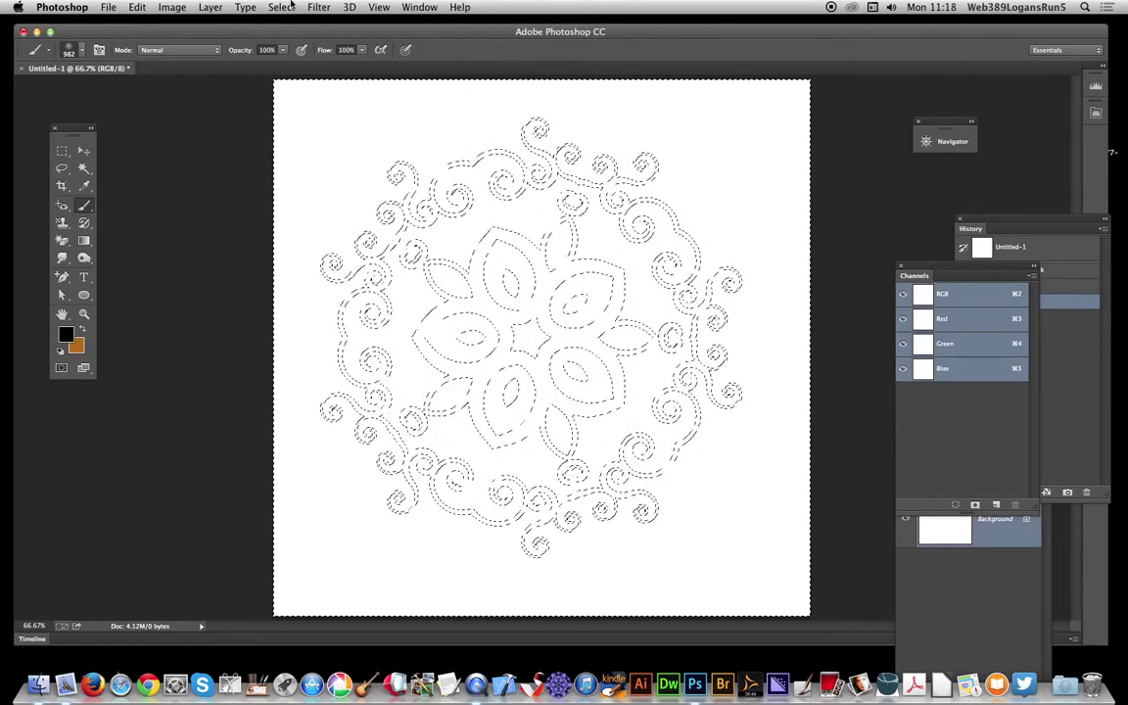
# Invert the mandala selection and save it as new channel Alpha 1.
pyautogui.click(281, 9)
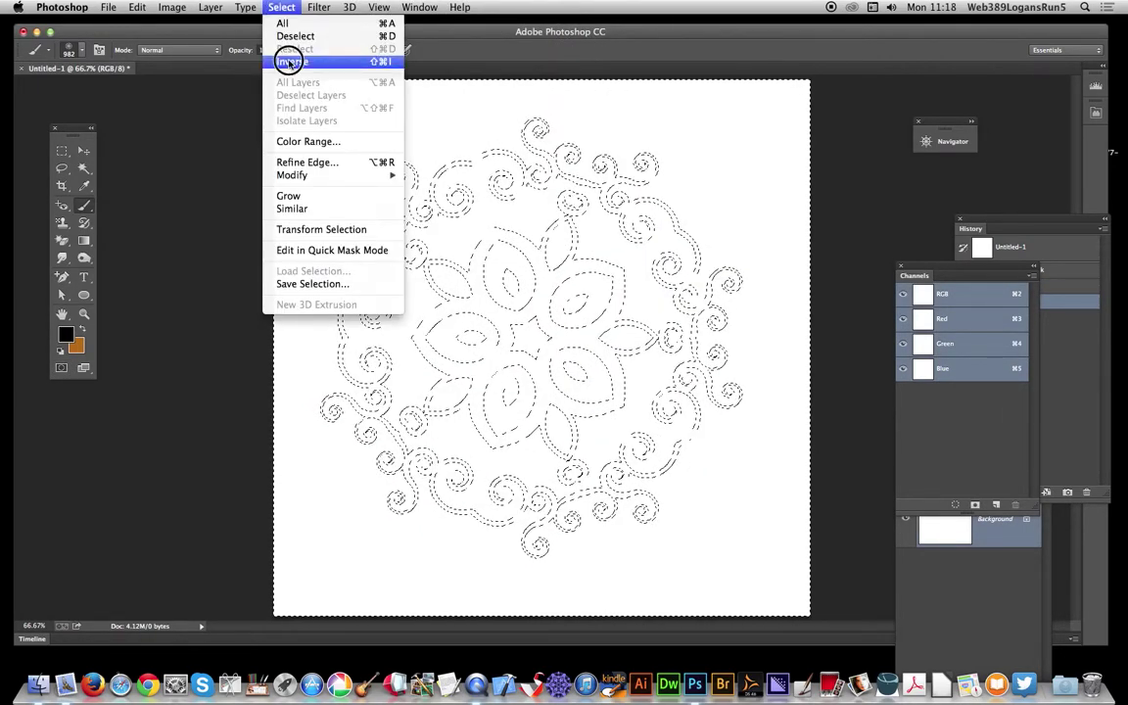
pyautogui.click(289, 62)
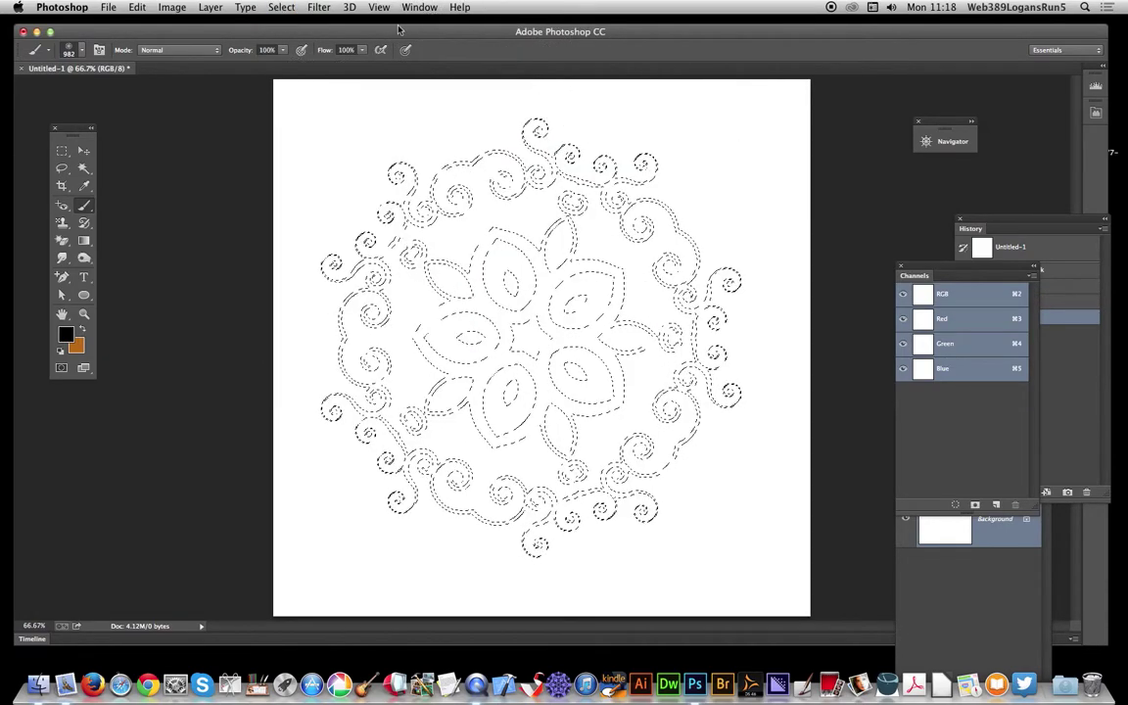
pyautogui.click(282, 7)
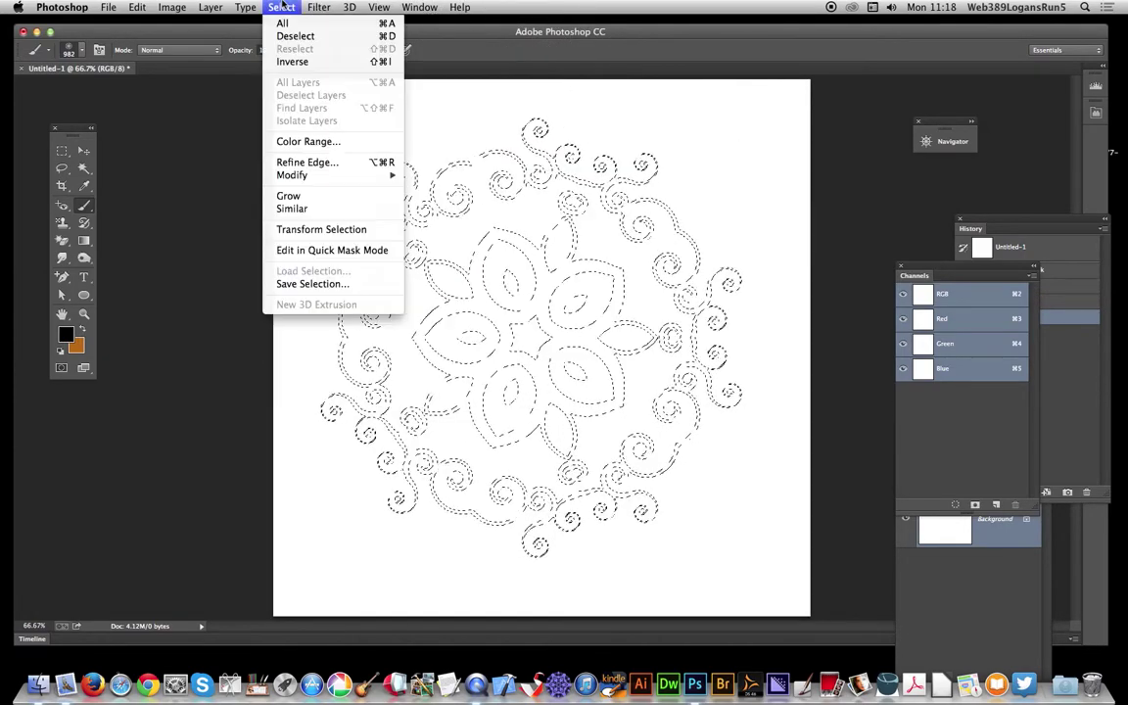
pyautogui.click(320, 284)
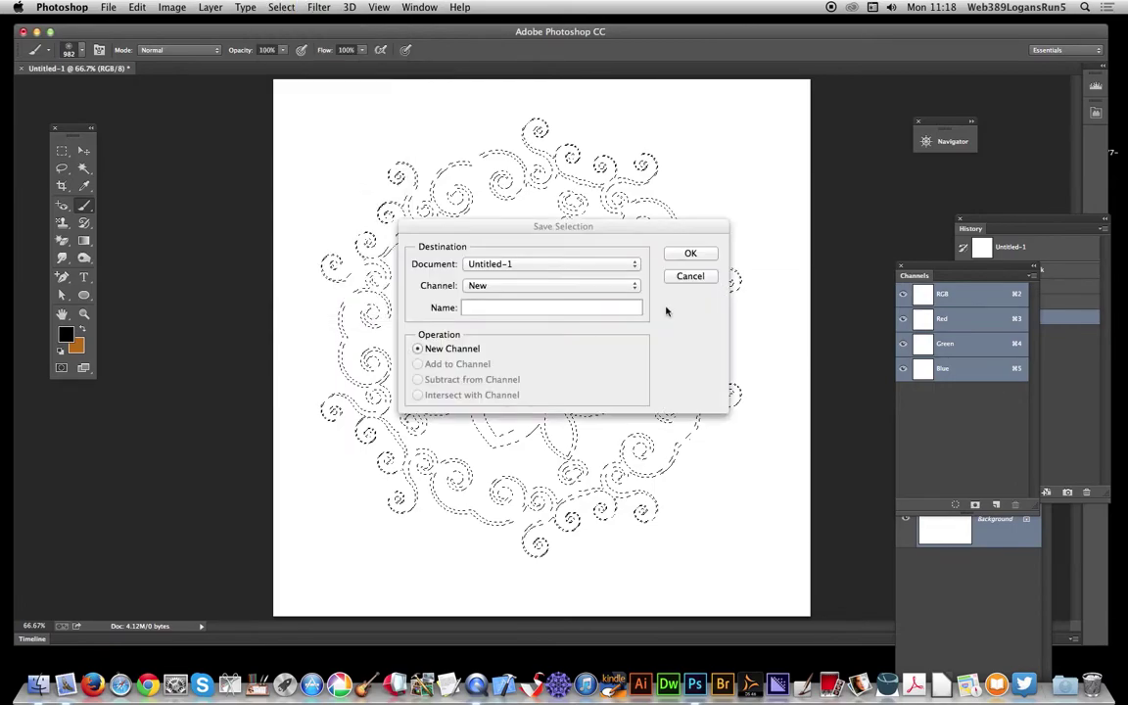
pyautogui.click(691, 253)
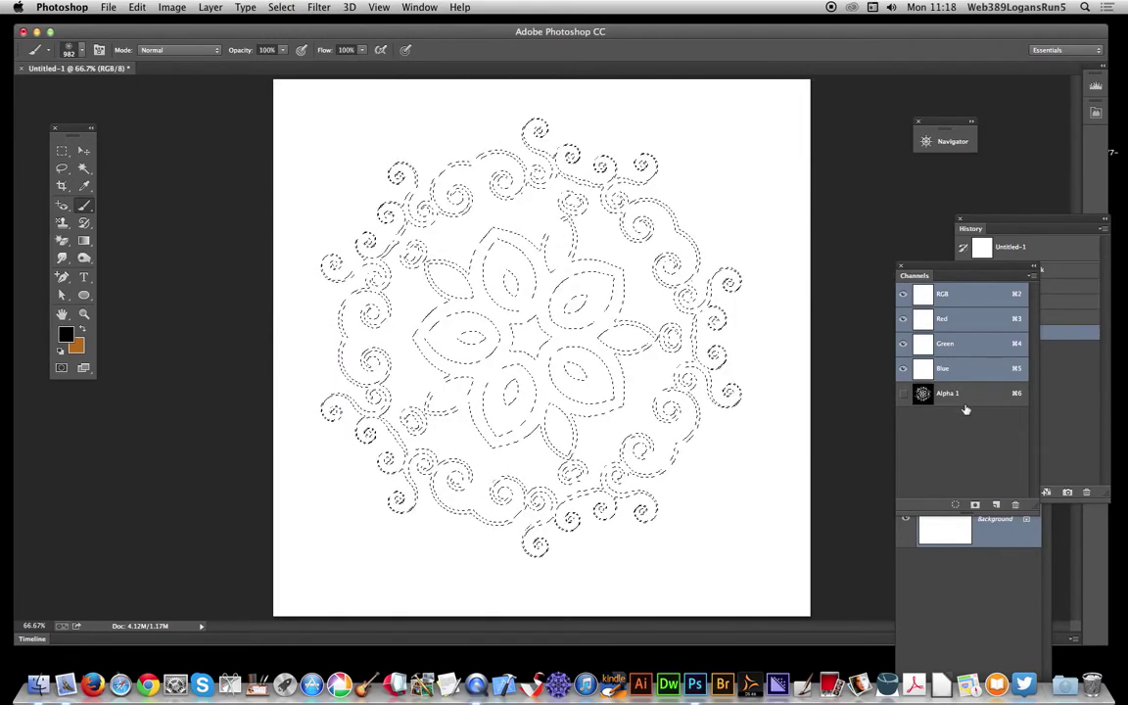
# Deselect everything on the canvas.
pyautogui.click(419, 7)
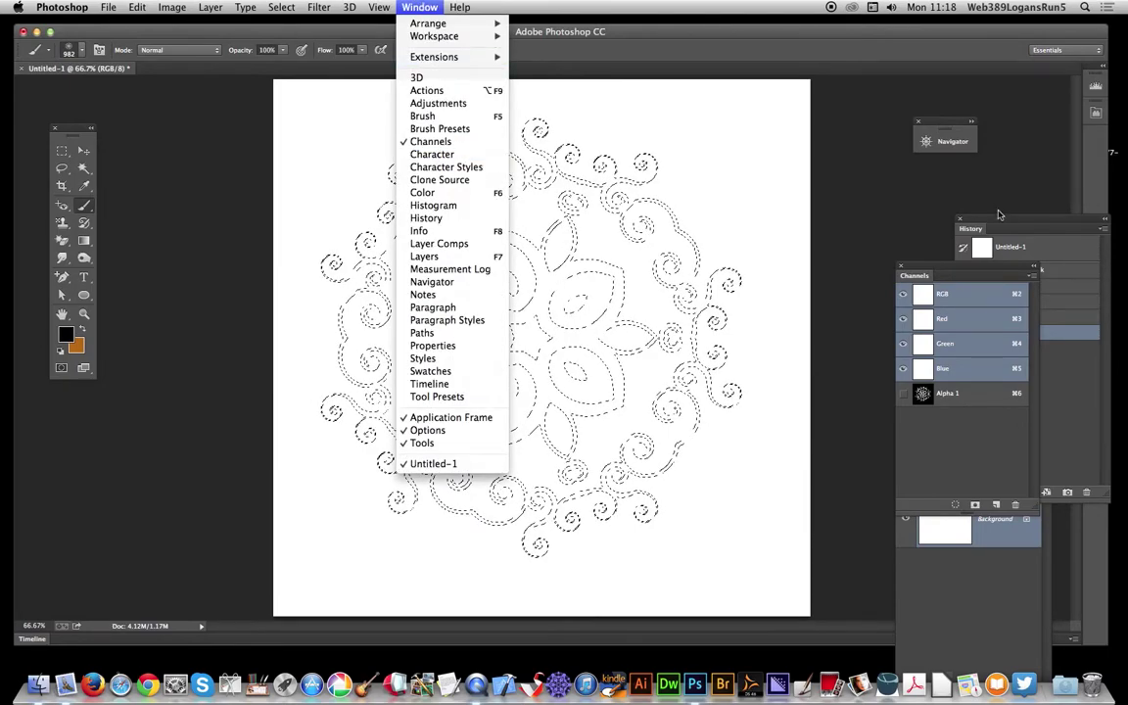
pyautogui.click(556, 40)
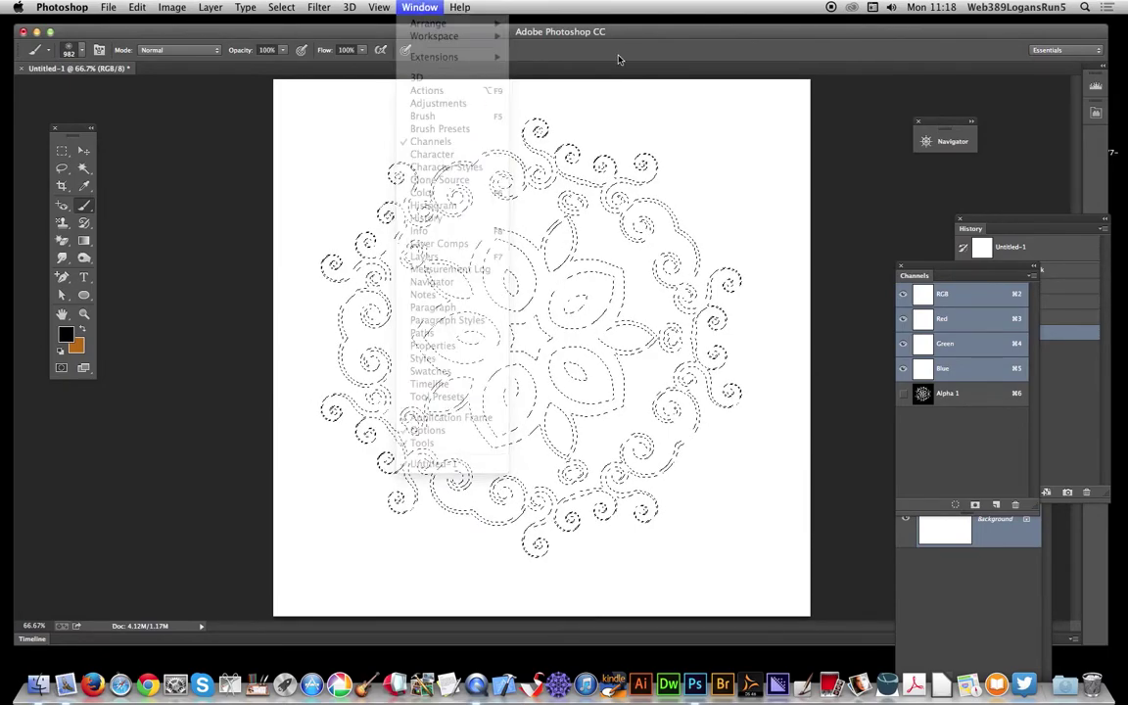
pyautogui.click(284, 7)
pyautogui.click(299, 36)
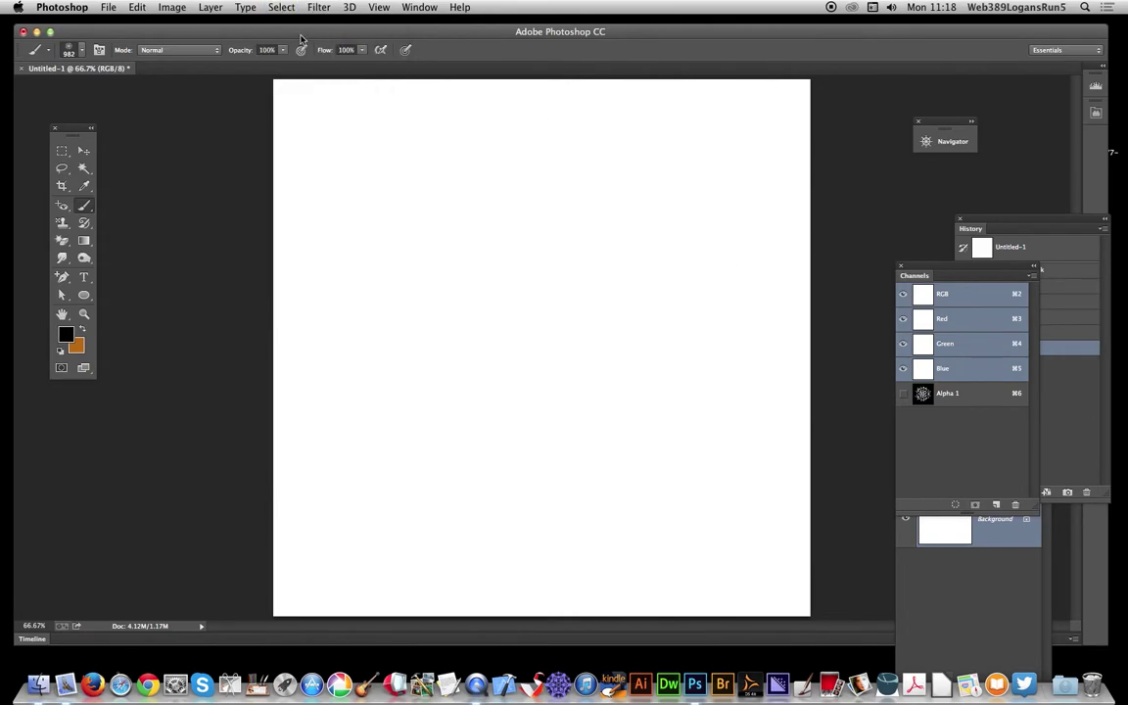
# Drag a radial Difference-mode gradient outward from the canvas centre.
pyautogui.click(84, 242)
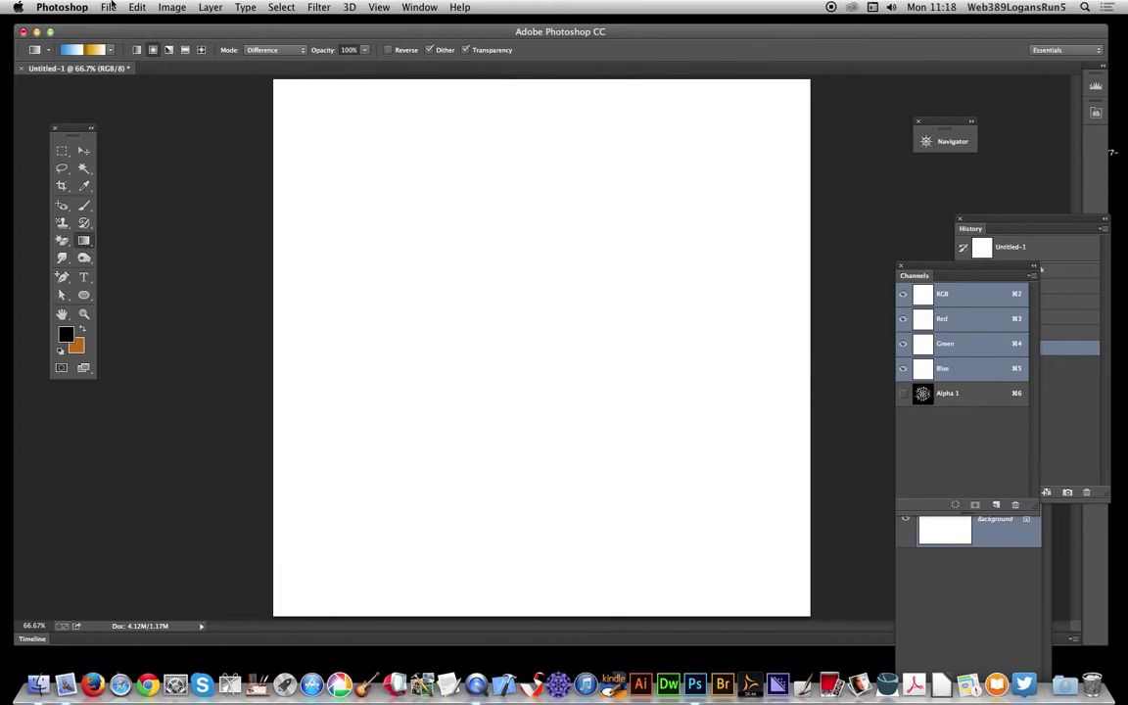
pyautogui.click(154, 50)
pyautogui.moveTo(524, 339); pyautogui.dragTo(525, 665)
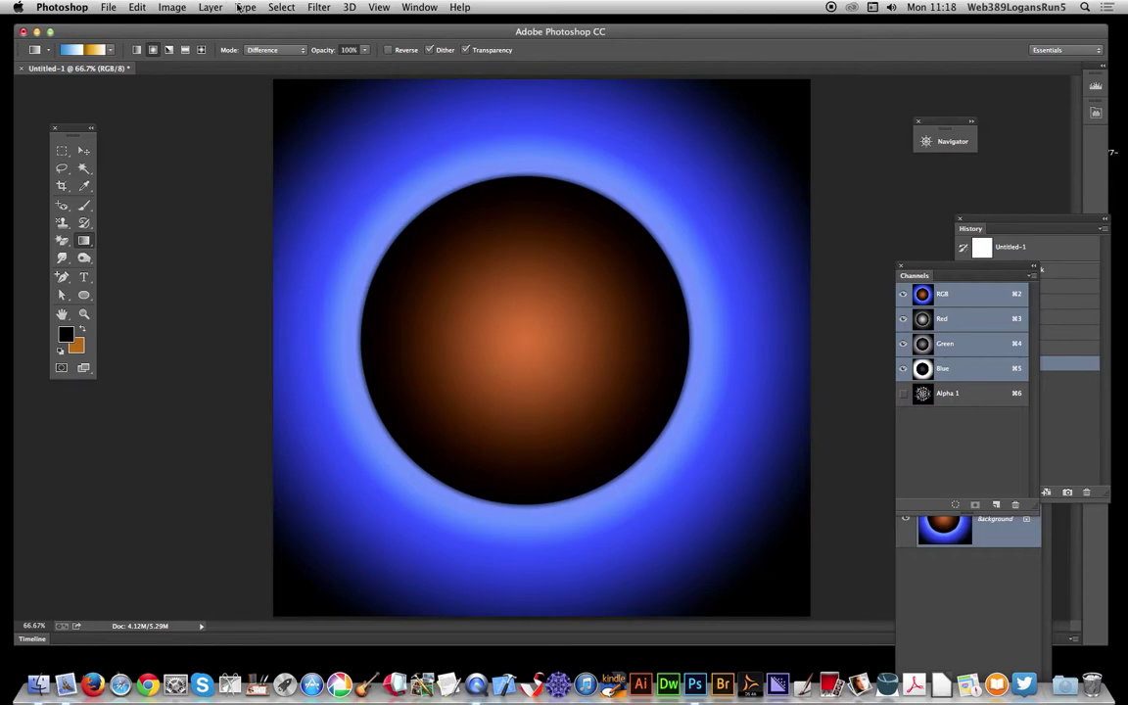
# Apply a 4.3-pixel Gaussian Blur to the radial gradient.
pyautogui.click(318, 8)
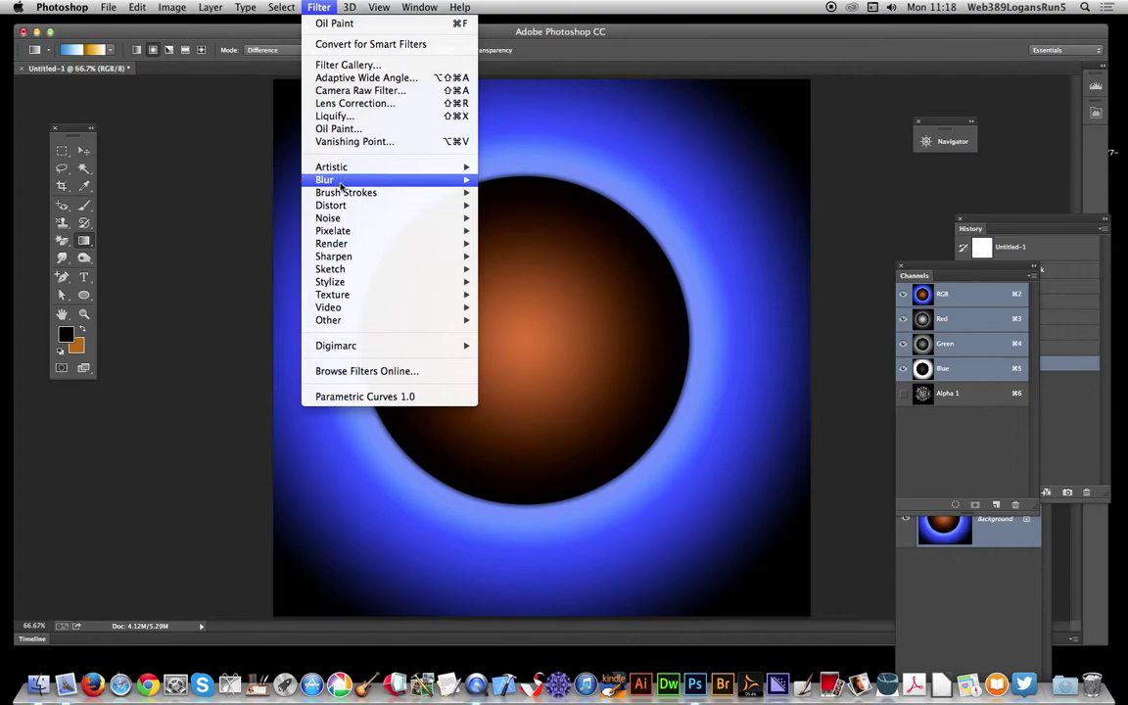
pyautogui.moveTo(339, 179)
pyautogui.click(490, 277)
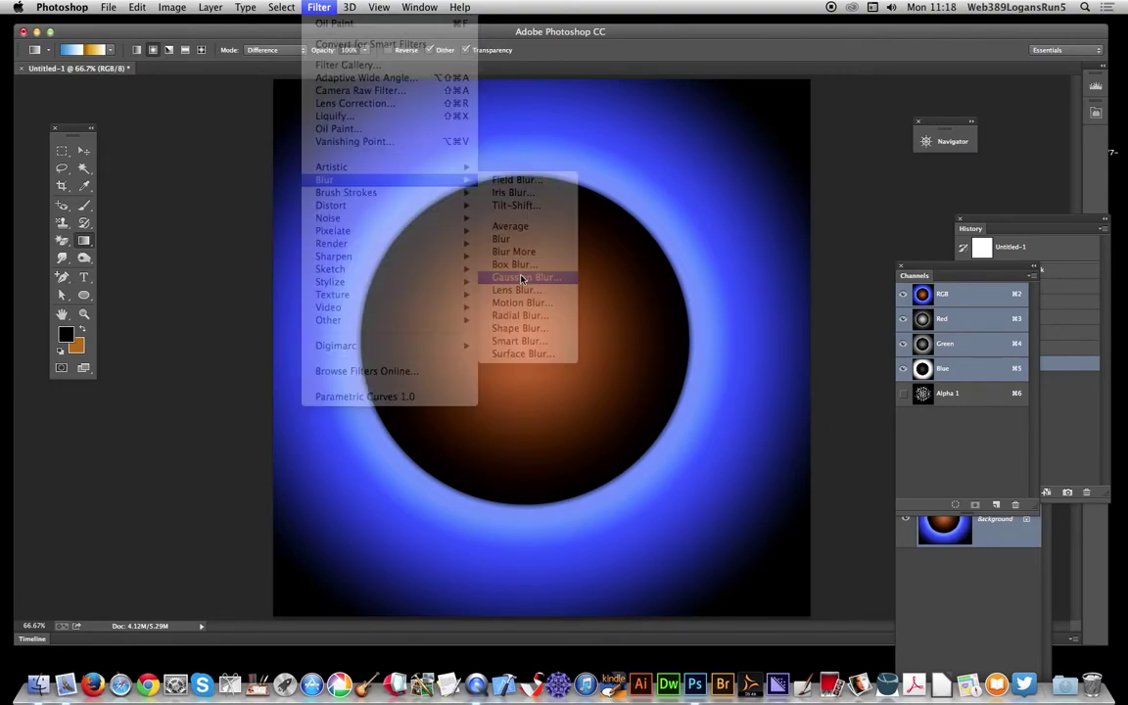
pyautogui.moveTo(880, 435); pyautogui.dragTo(891, 436)
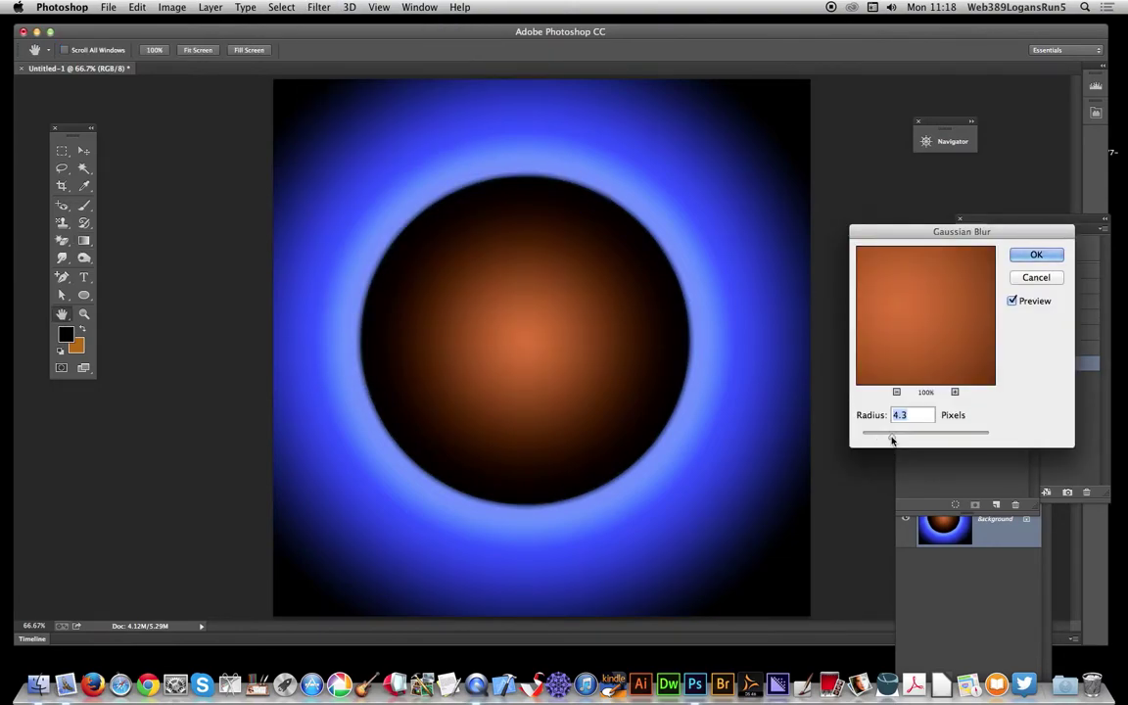
pyautogui.click(1035, 255)
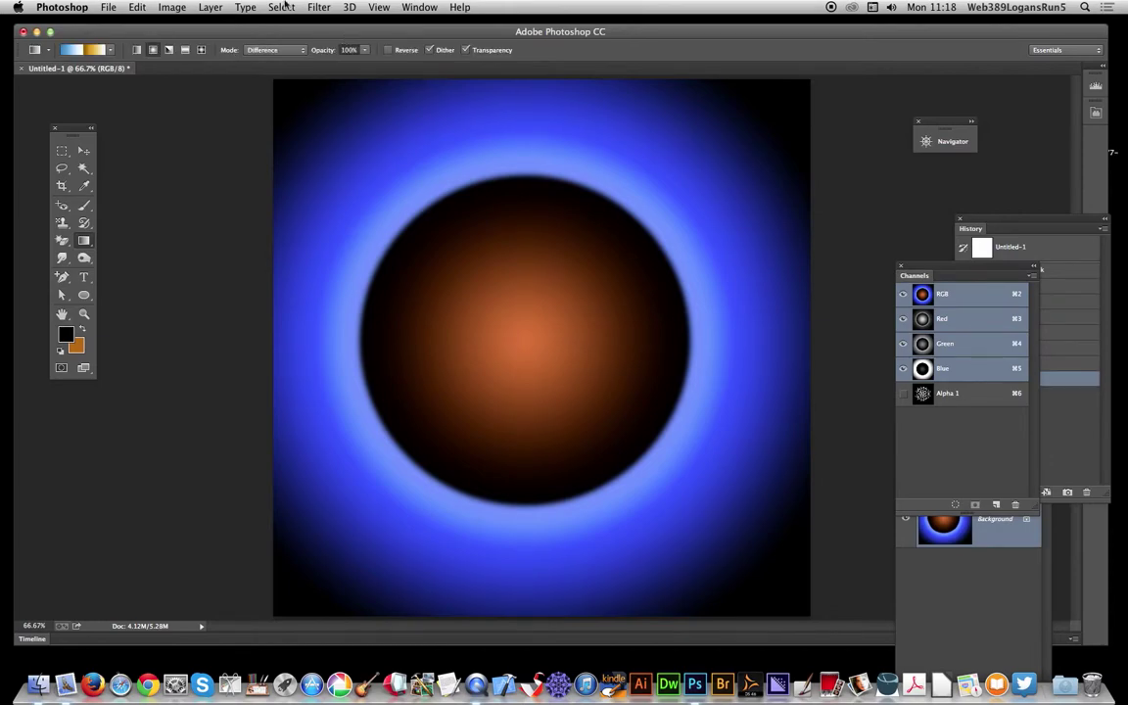
pyautogui.click(321, 8)
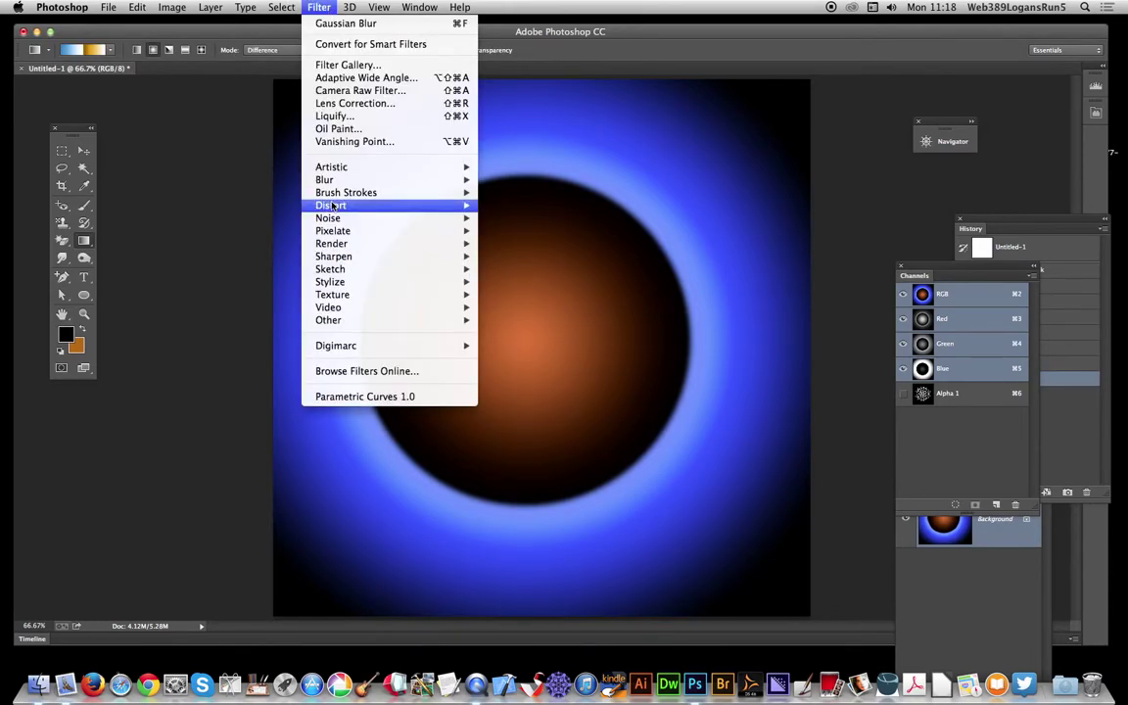
pyautogui.moveTo(333, 244)
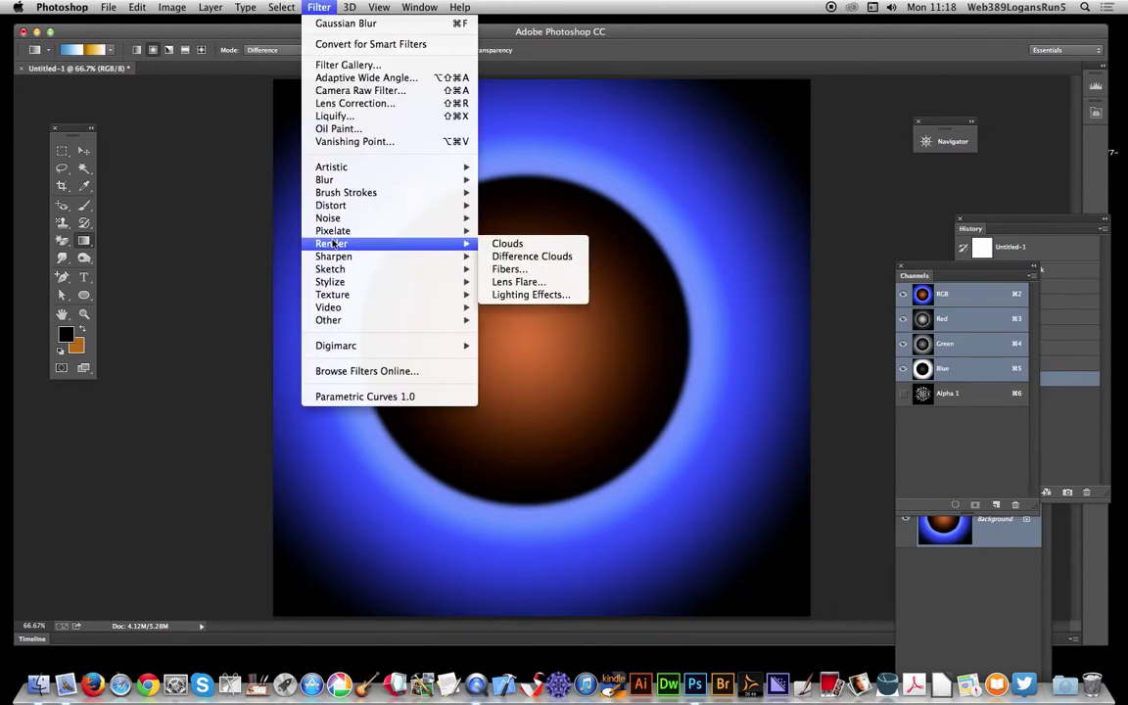
# Run Lighting Effects with Alpha 1 texture and exposure -5 to emboss the mandala.
pyautogui.click(555, 296)
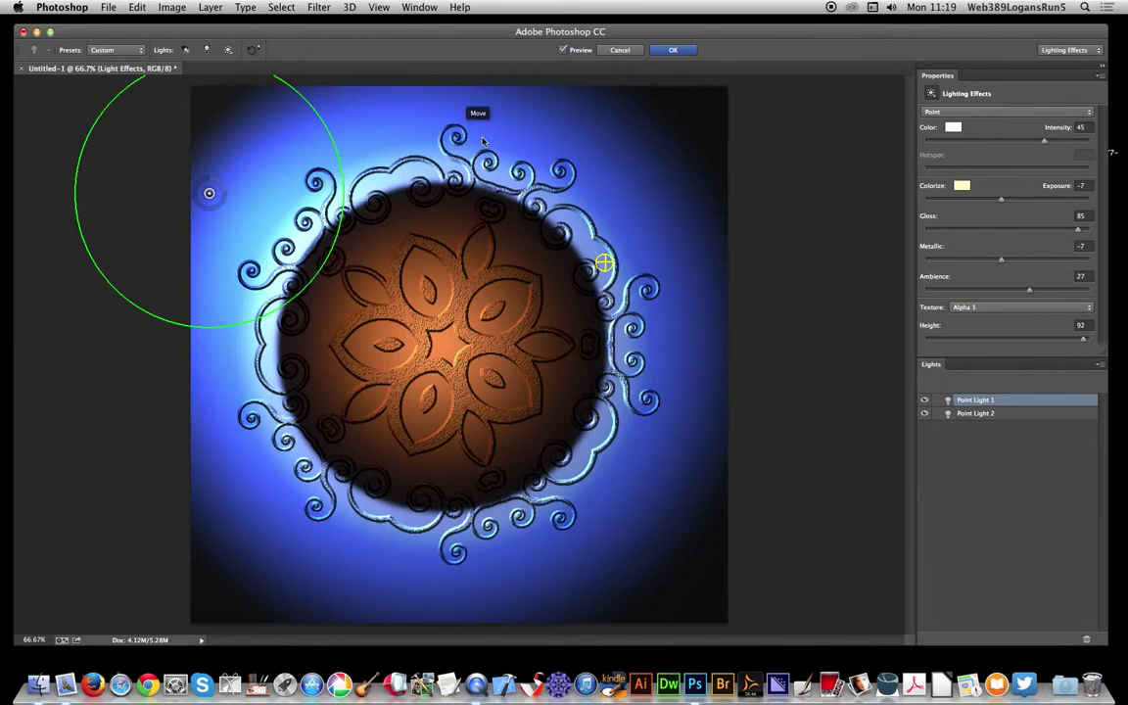
pyautogui.click(975, 309)
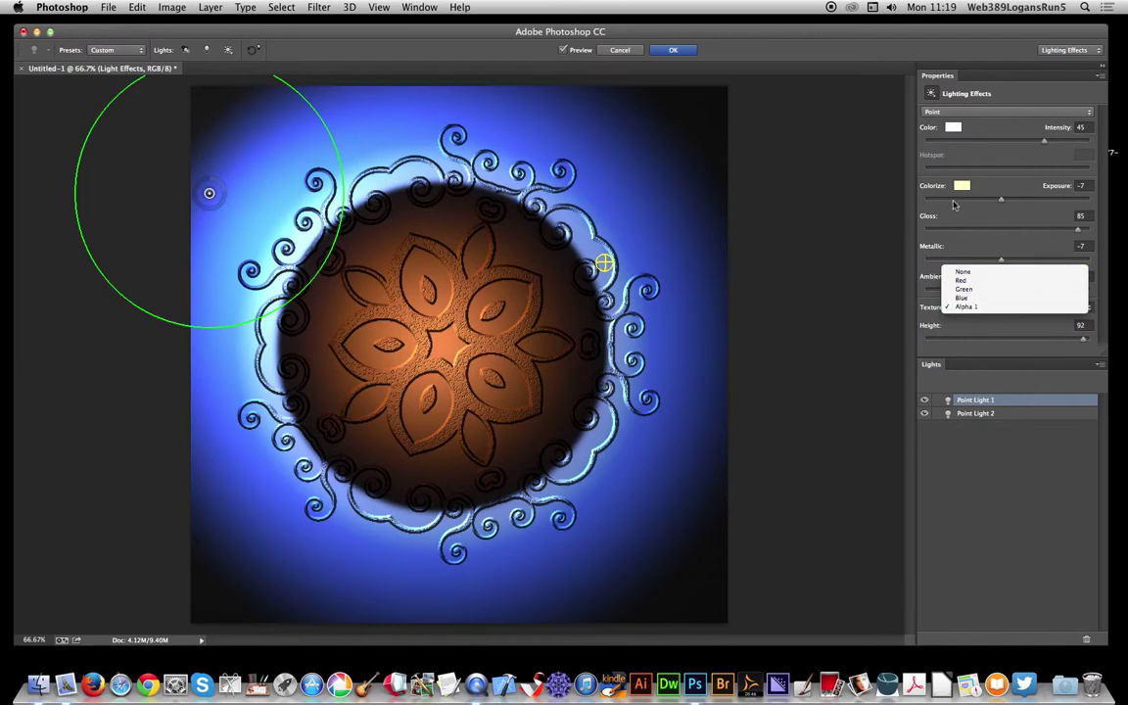
pyautogui.click(1001, 201)
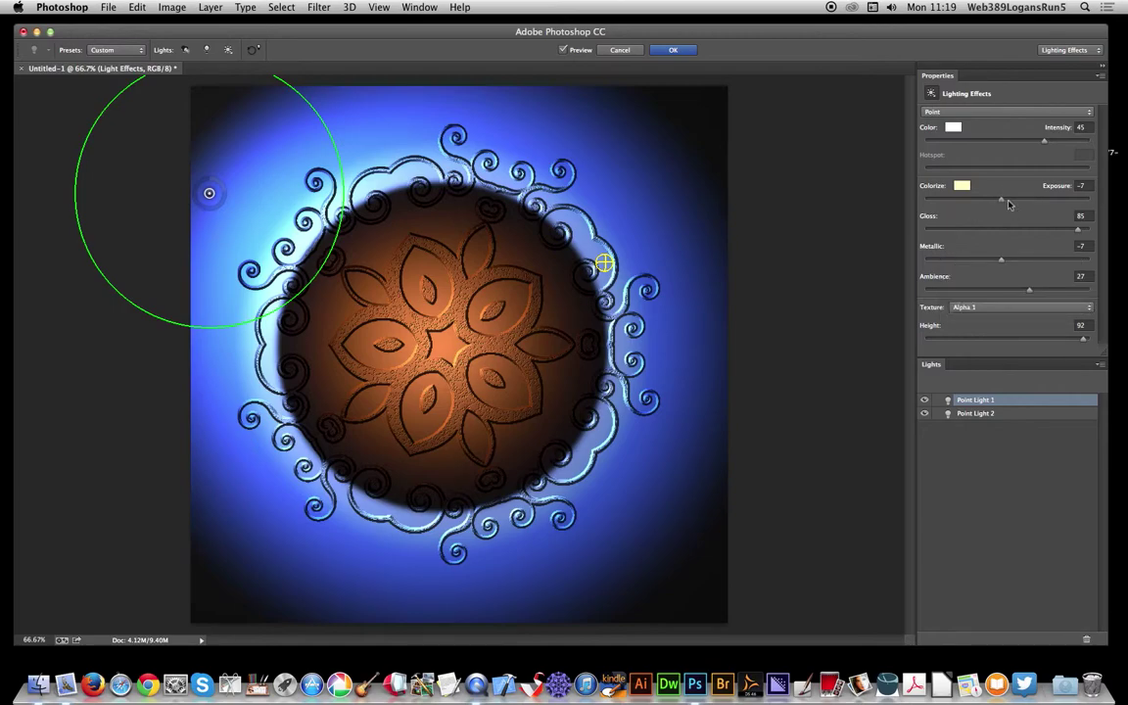
pyautogui.moveTo(1001, 201); pyautogui.dragTo(1004, 200)
pyautogui.click(674, 50)
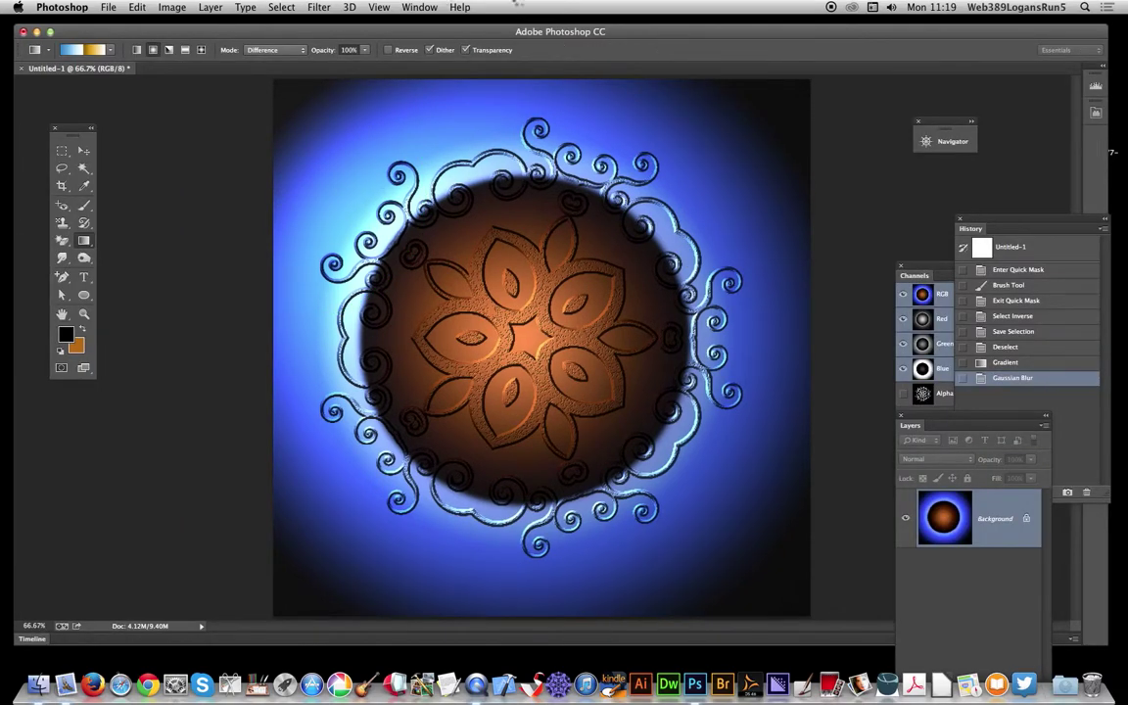
# Apply a 1.3-pixel Gaussian Blur over the embossed lighting.
pyautogui.click(320, 8)
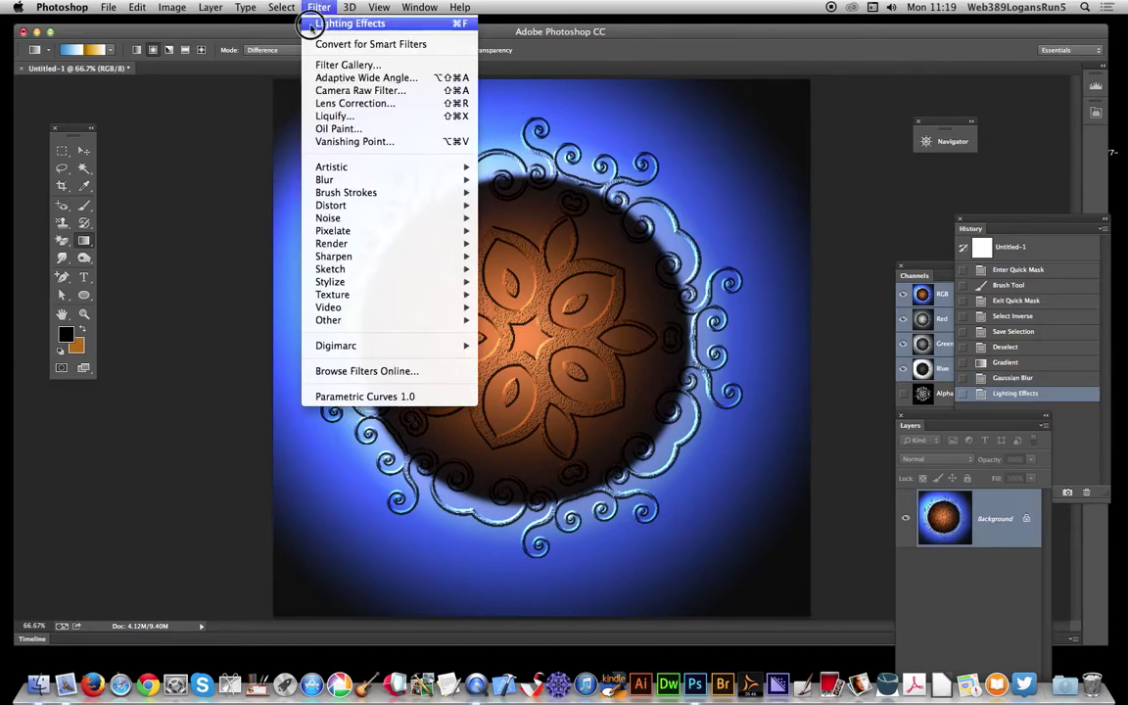
pyautogui.moveTo(323, 180)
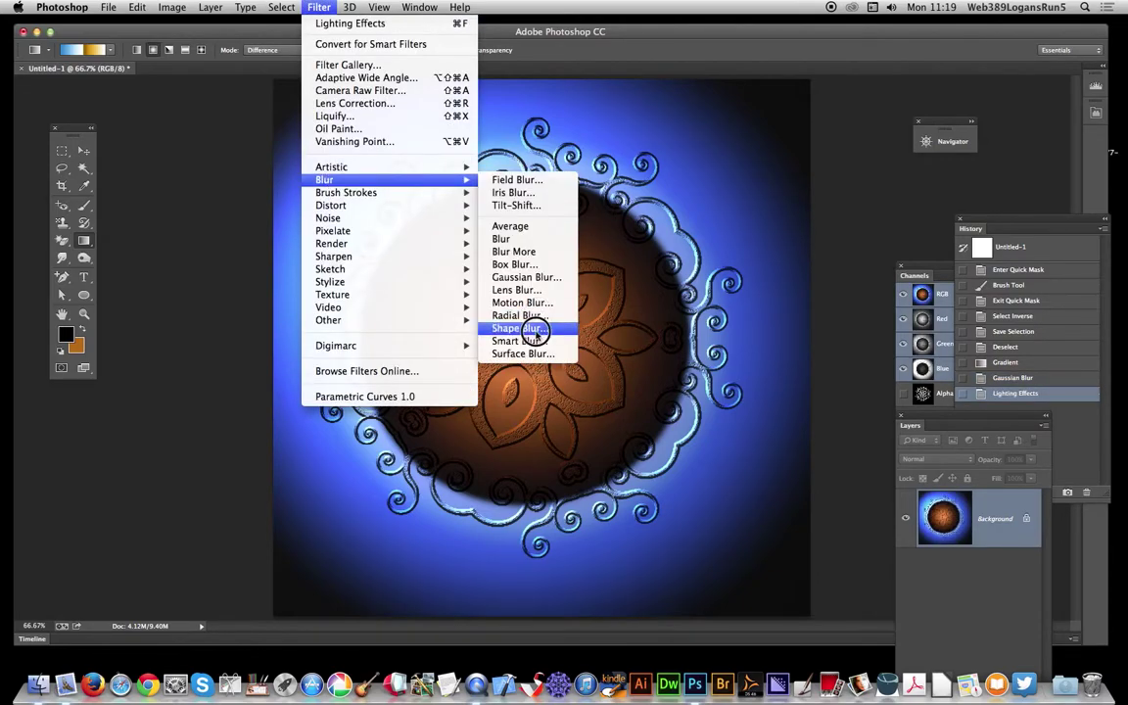
pyautogui.click(529, 277)
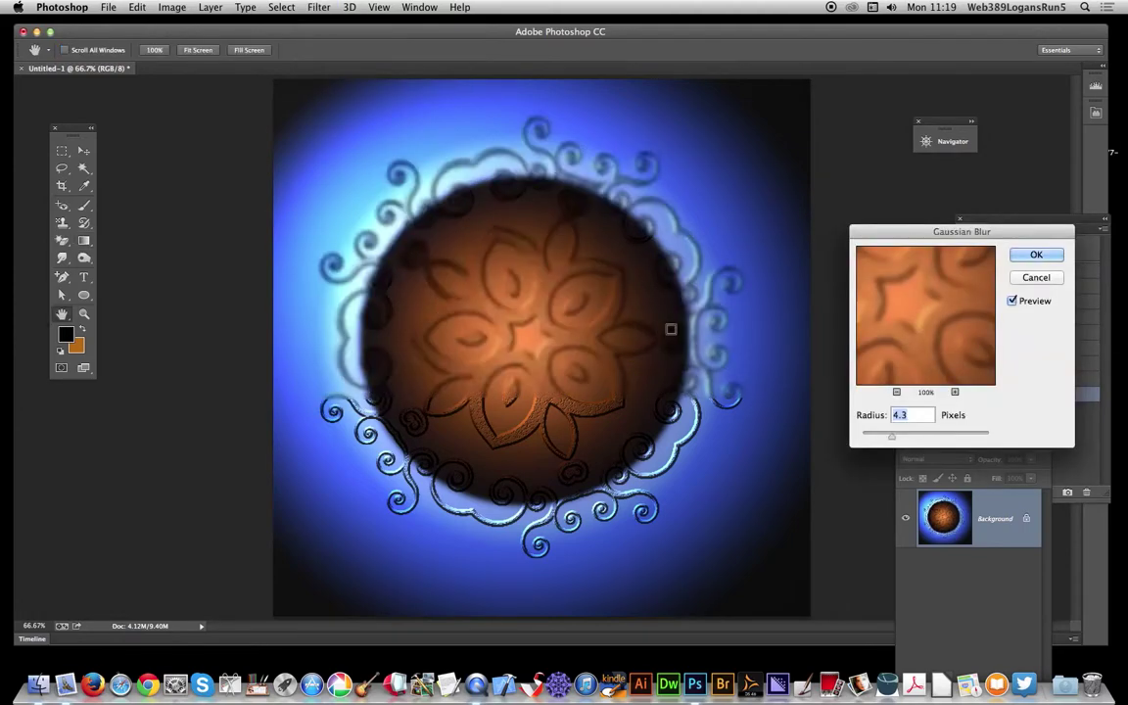
pyautogui.moveTo(891, 434); pyautogui.dragTo(870, 440)
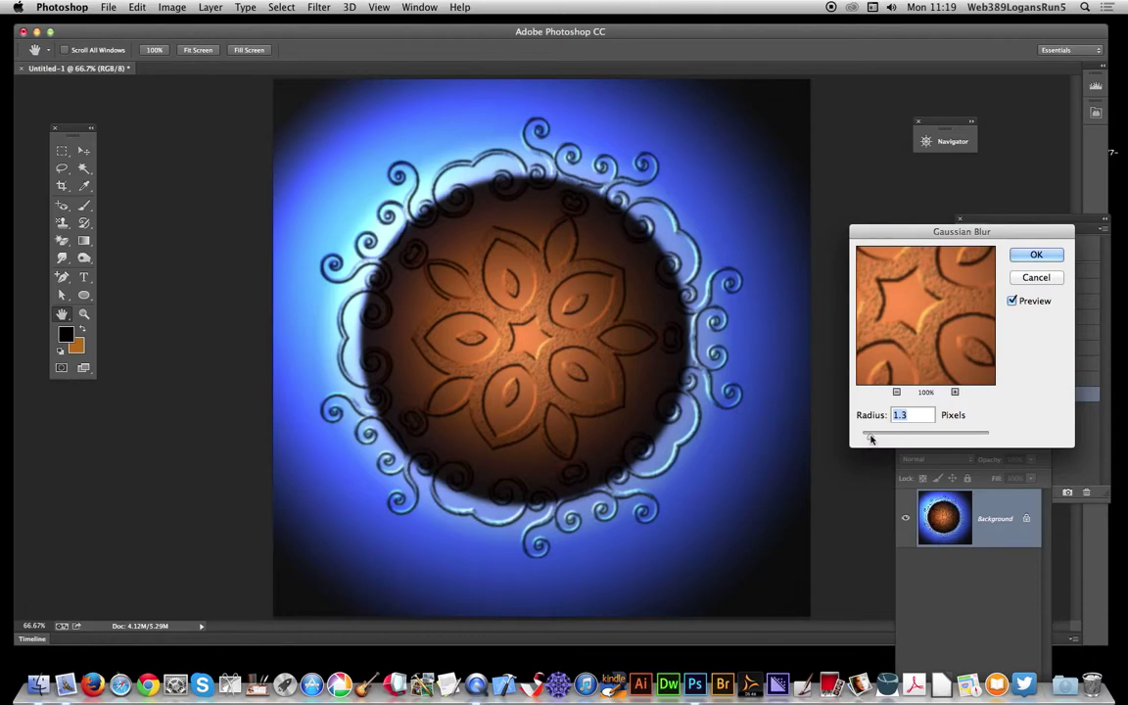
pyautogui.click(1031, 256)
pyautogui.click(318, 9)
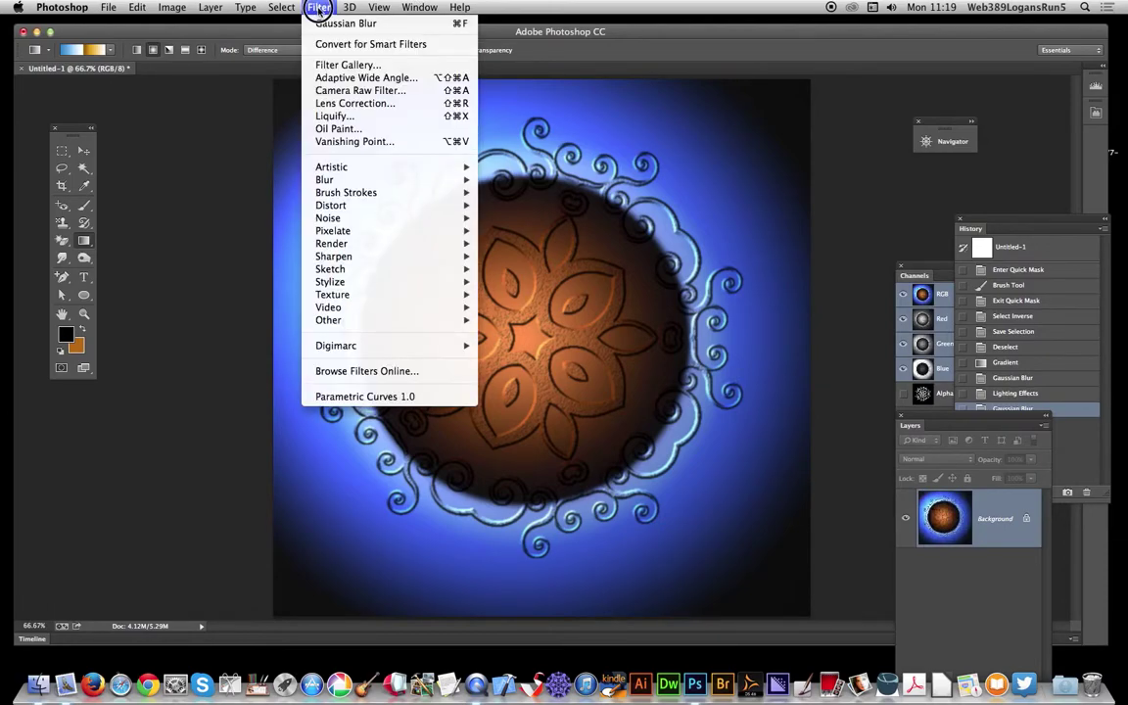
# Apply Oil Paint with Bristle Detail 0, Stylization 10, Cleanliness 10, Scale 0.1.
pyautogui.click(327, 126)
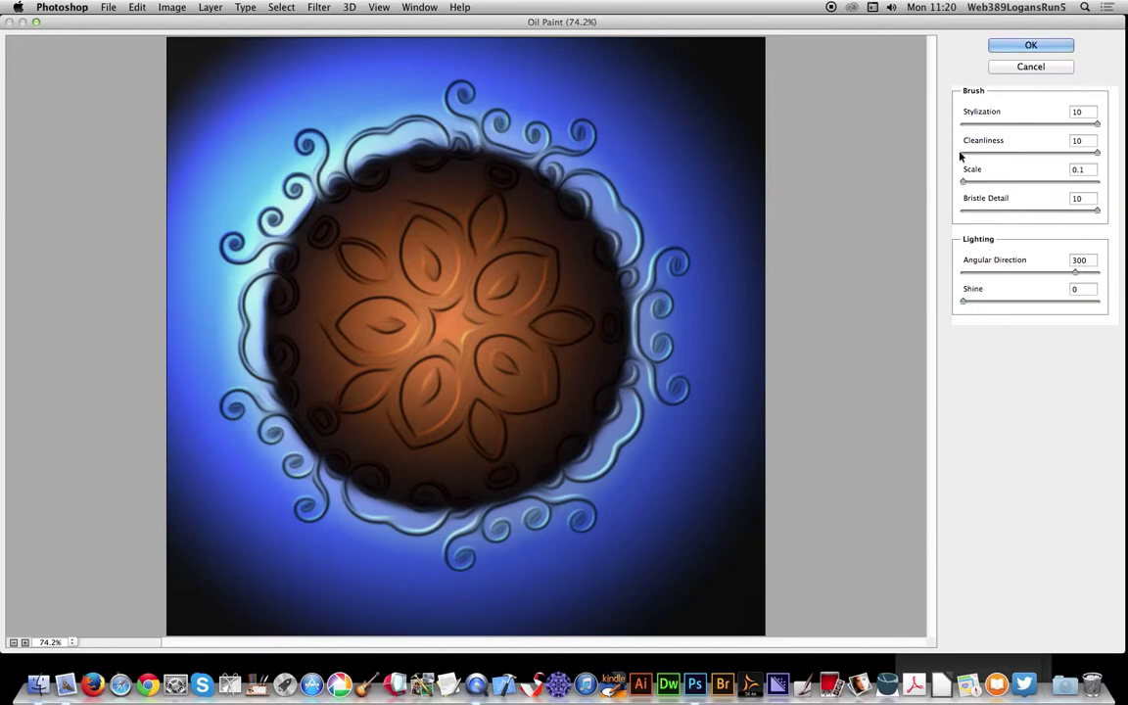
pyautogui.moveTo(1097, 210); pyautogui.dragTo(939, 208)
pyautogui.doubleClick(1083, 199)
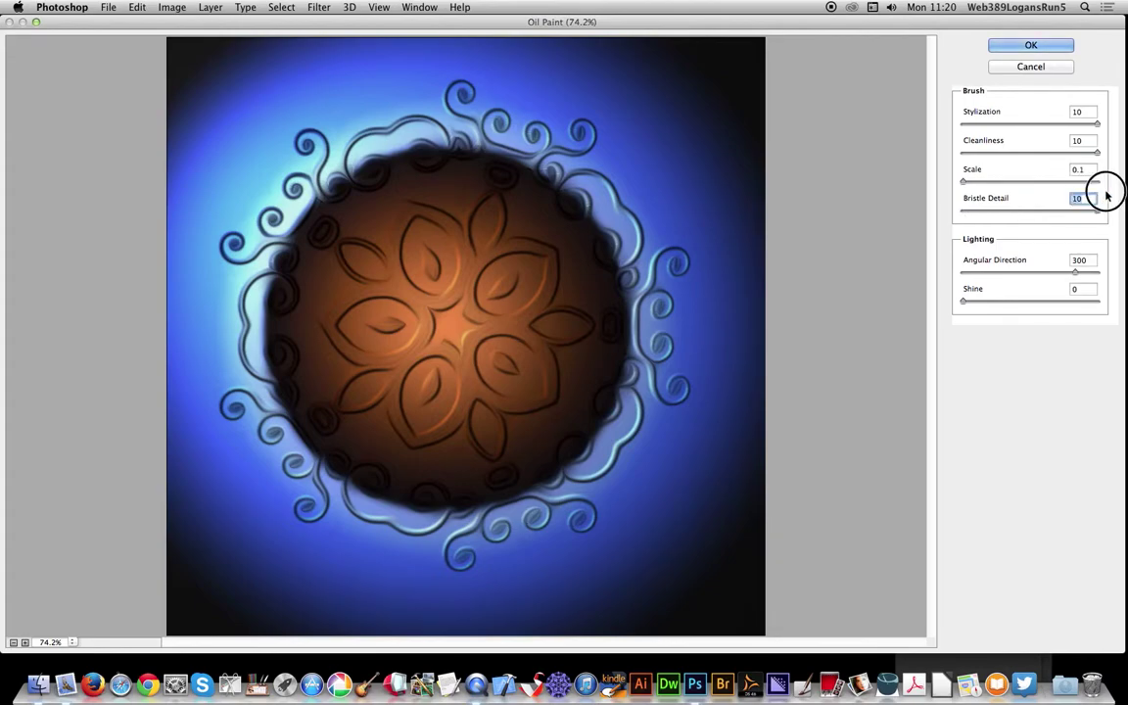
pyautogui.write('0')
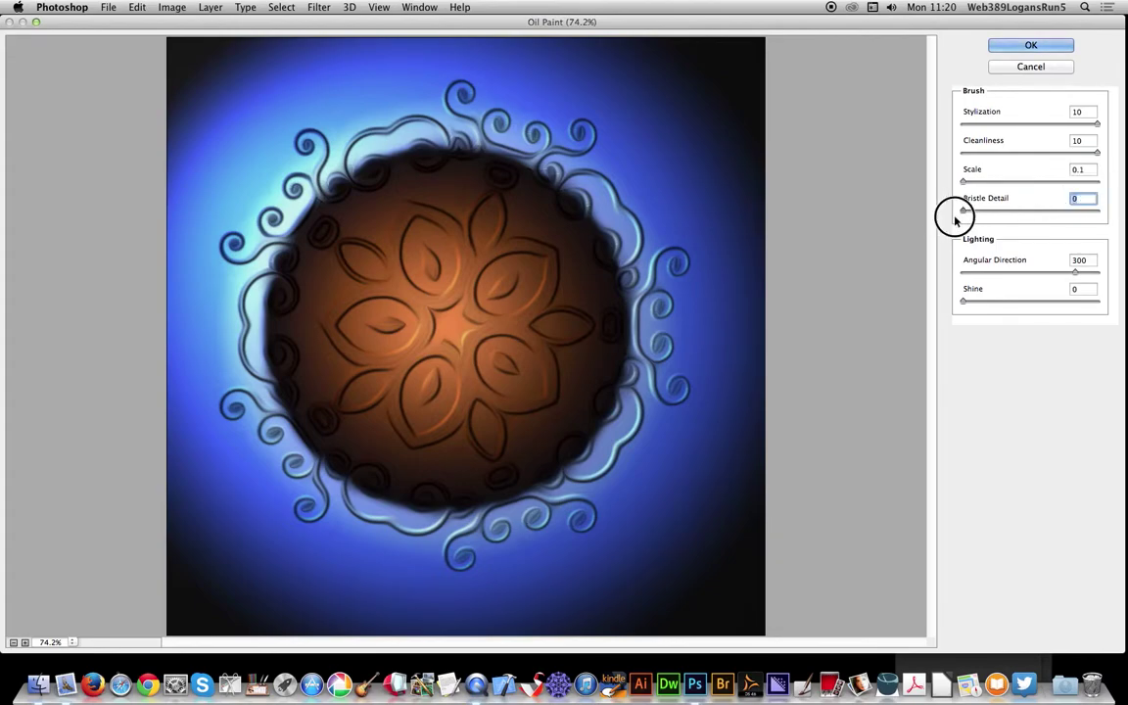
pyautogui.click(1009, 51)
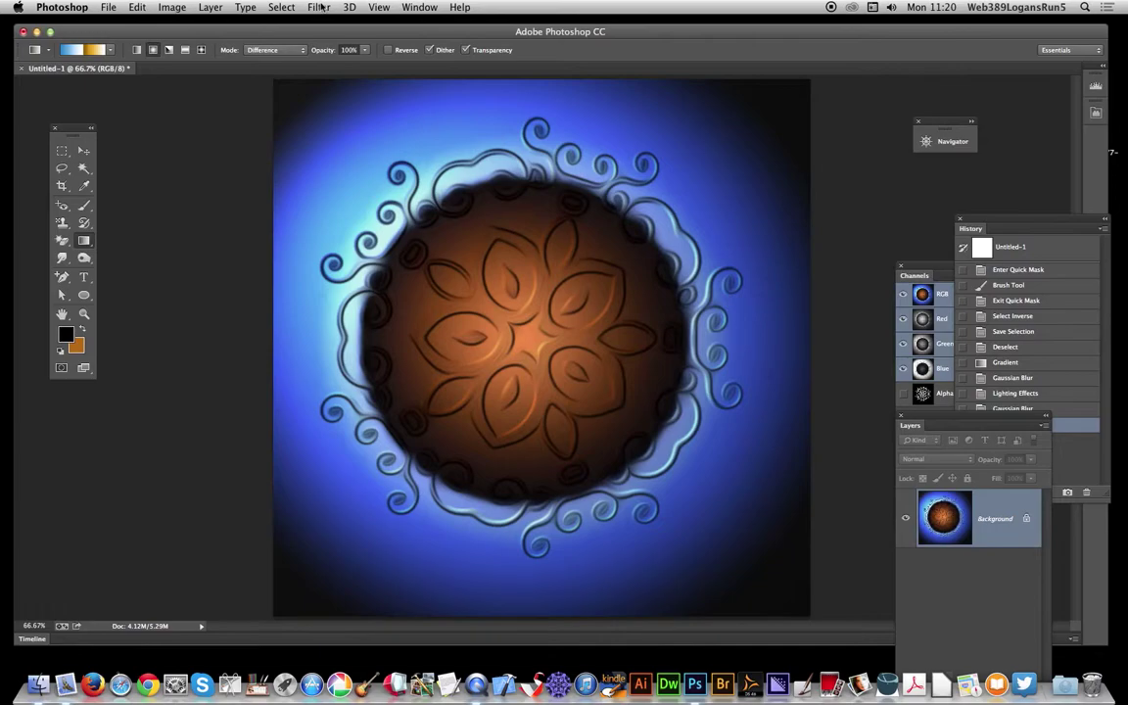
# Apply the Sketch > Chrome filter with Smoothness 3 and reduced Detail.
pyautogui.click(321, 8)
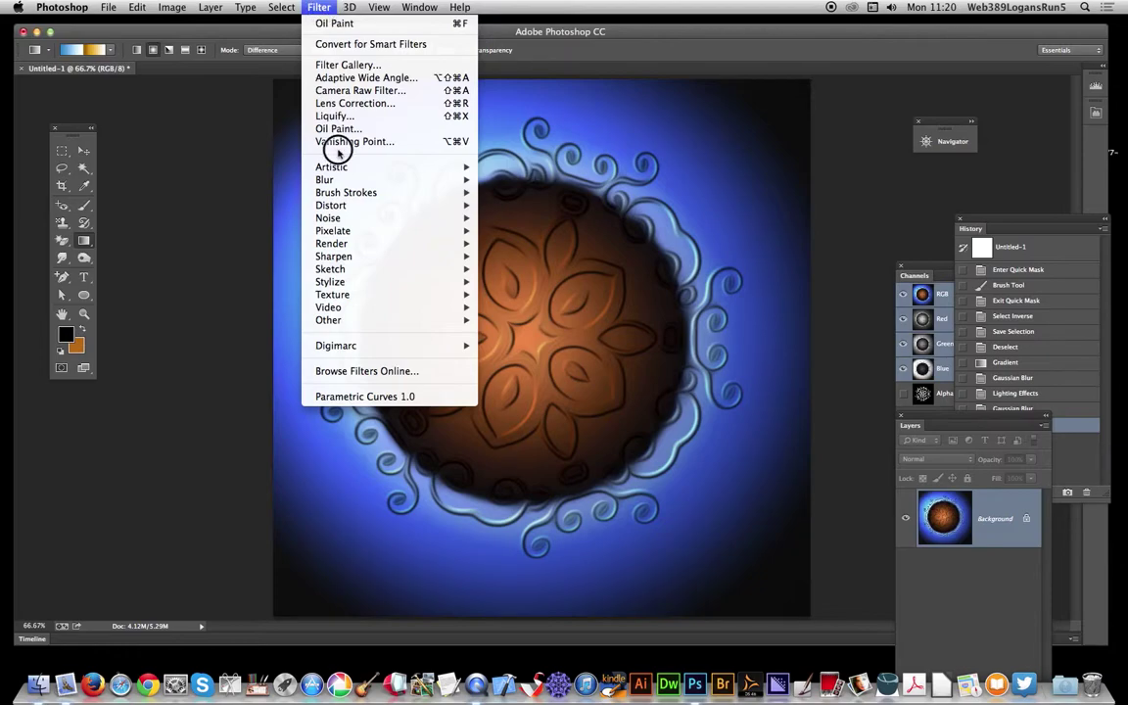
pyautogui.moveTo(348, 267)
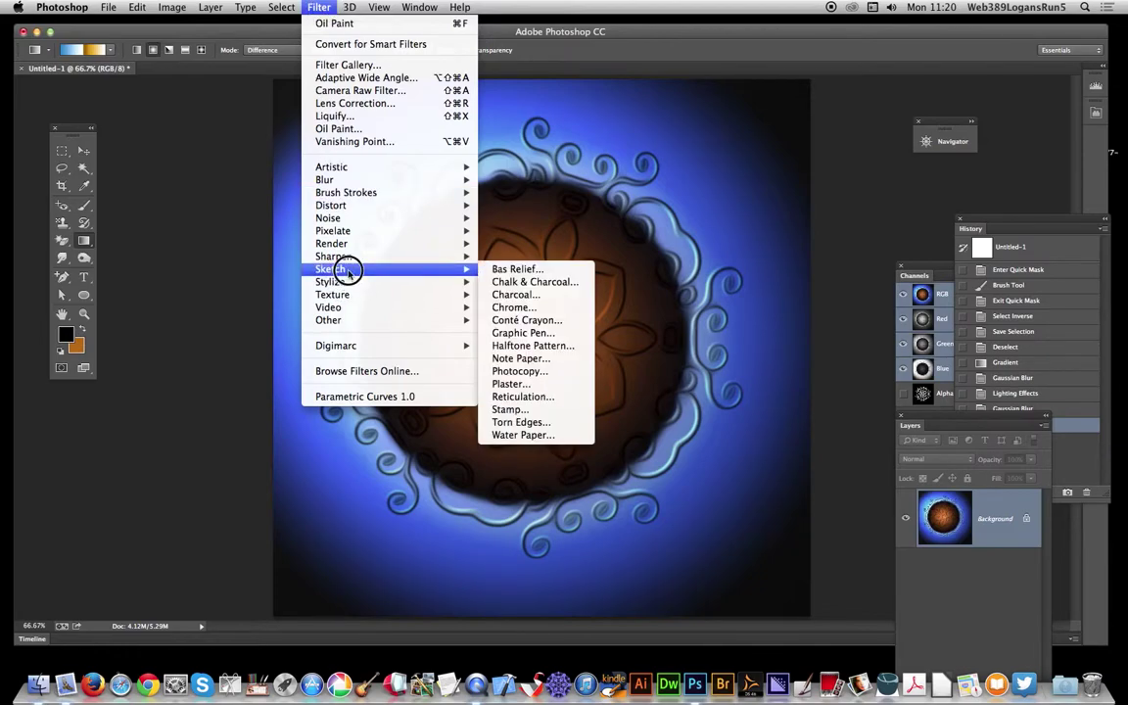
pyautogui.click(525, 309)
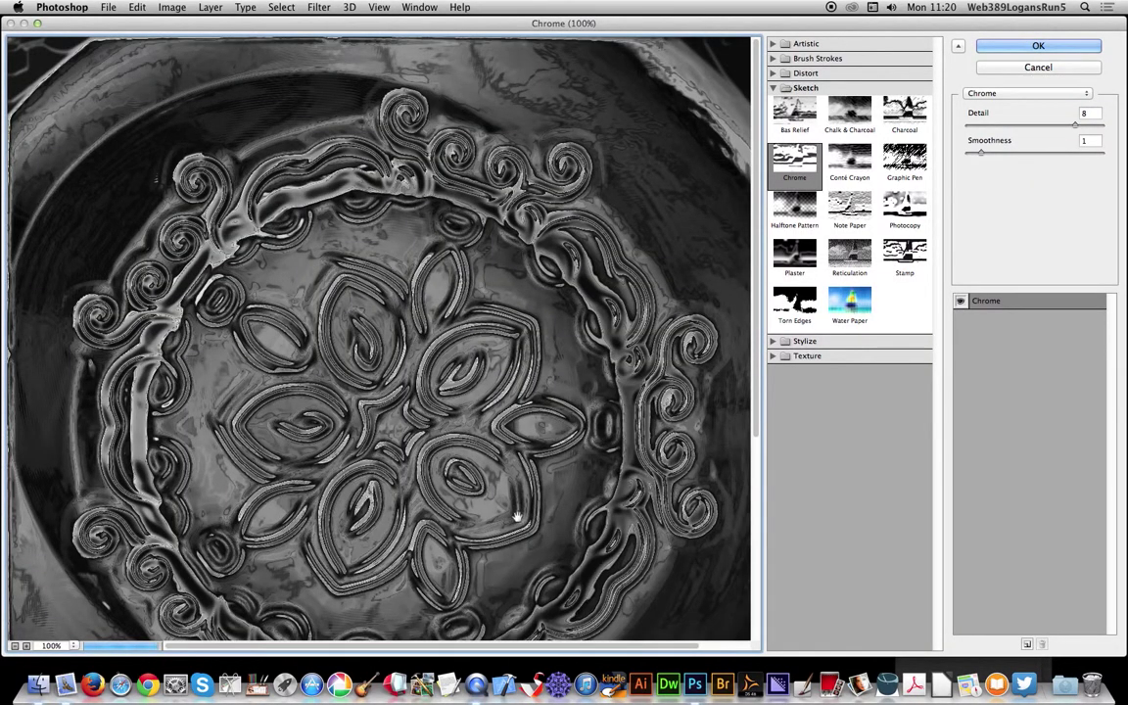
pyautogui.click(1009, 152)
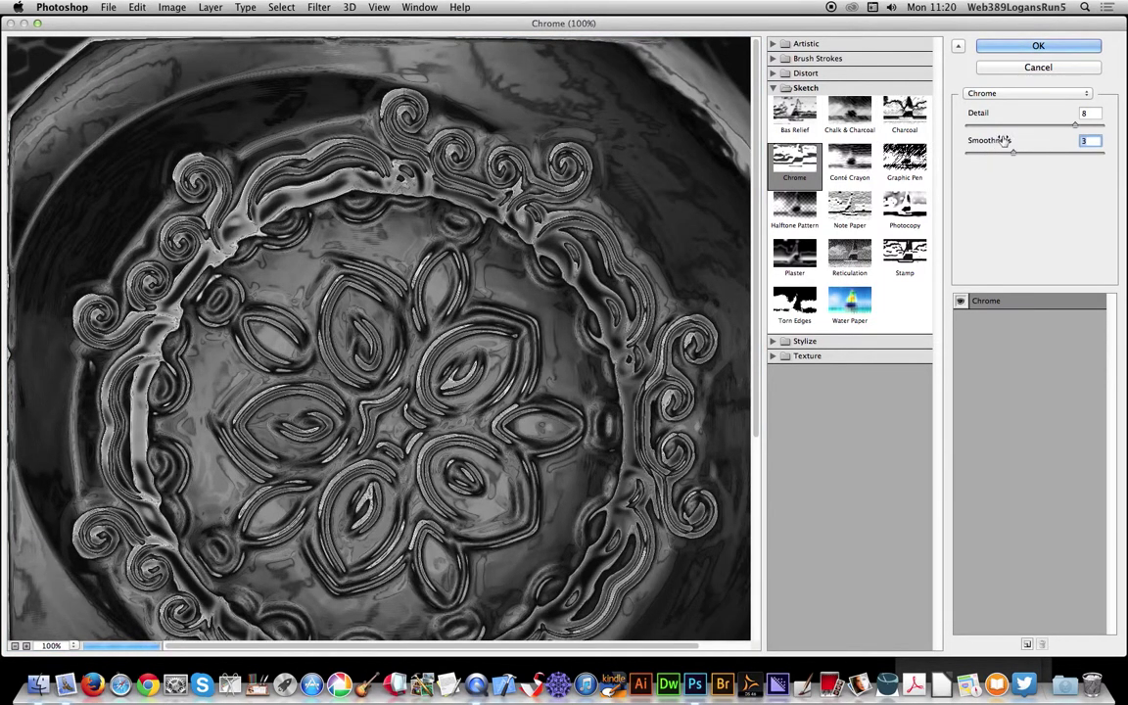
pyautogui.click(1043, 126)
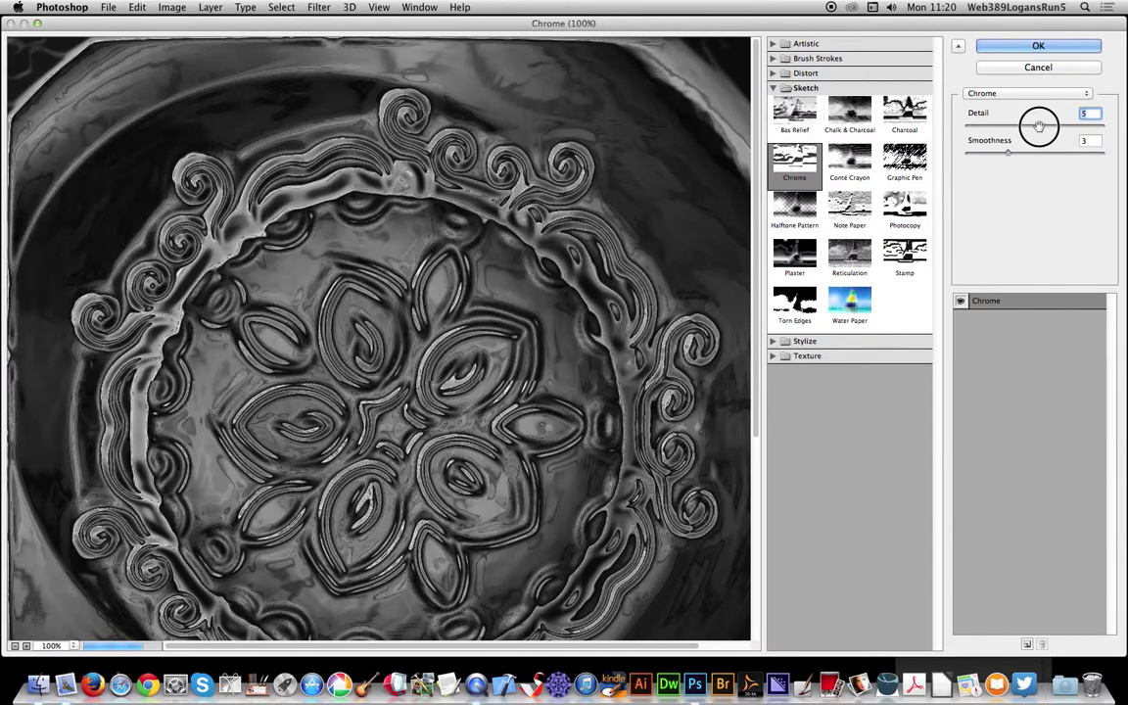
pyautogui.click(1046, 45)
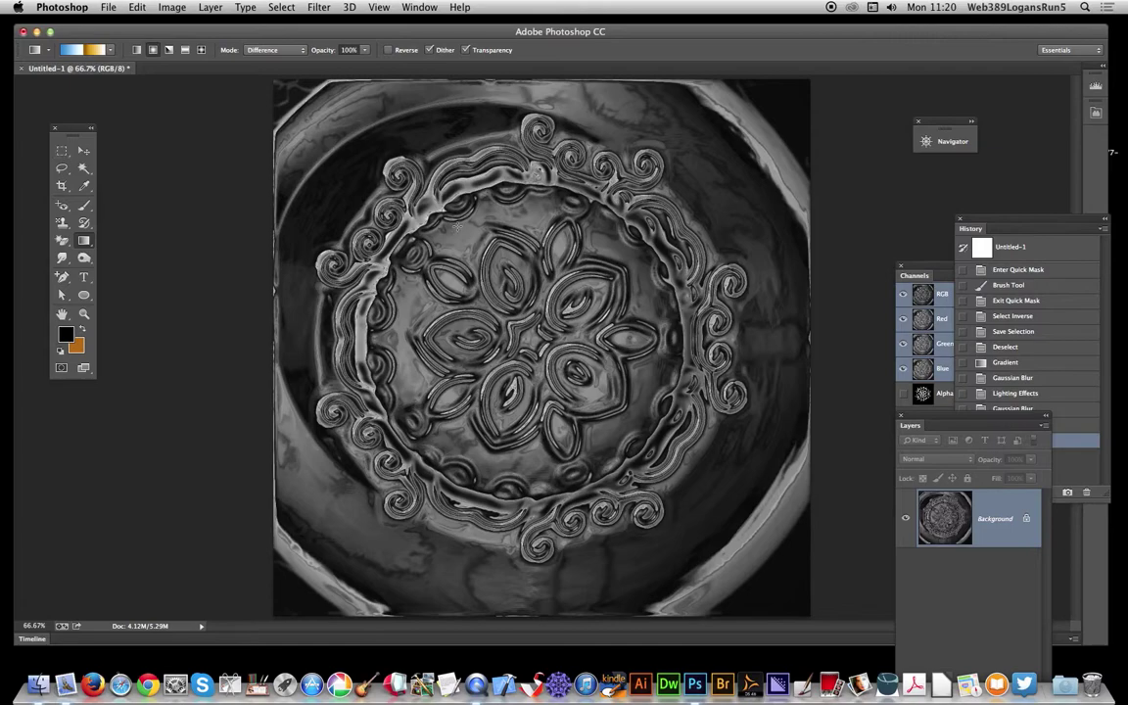
# Reapply Oil Paint with the same settings, then run Image > Auto Tone.
pyautogui.click(319, 7)
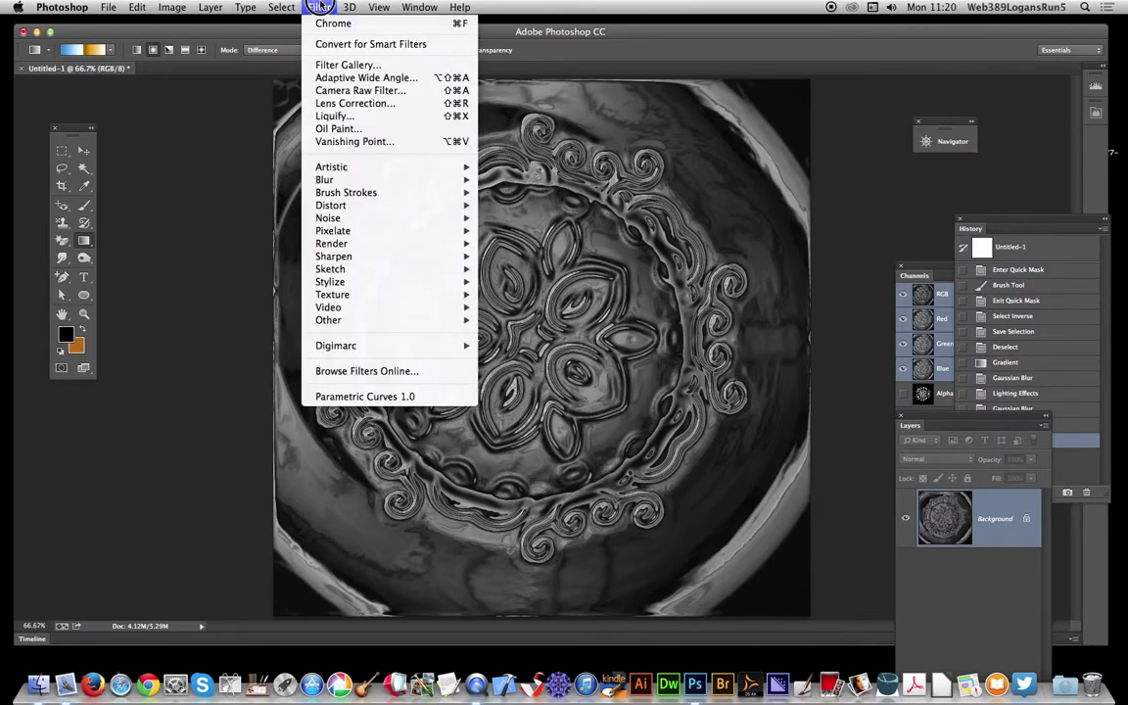
pyautogui.click(329, 128)
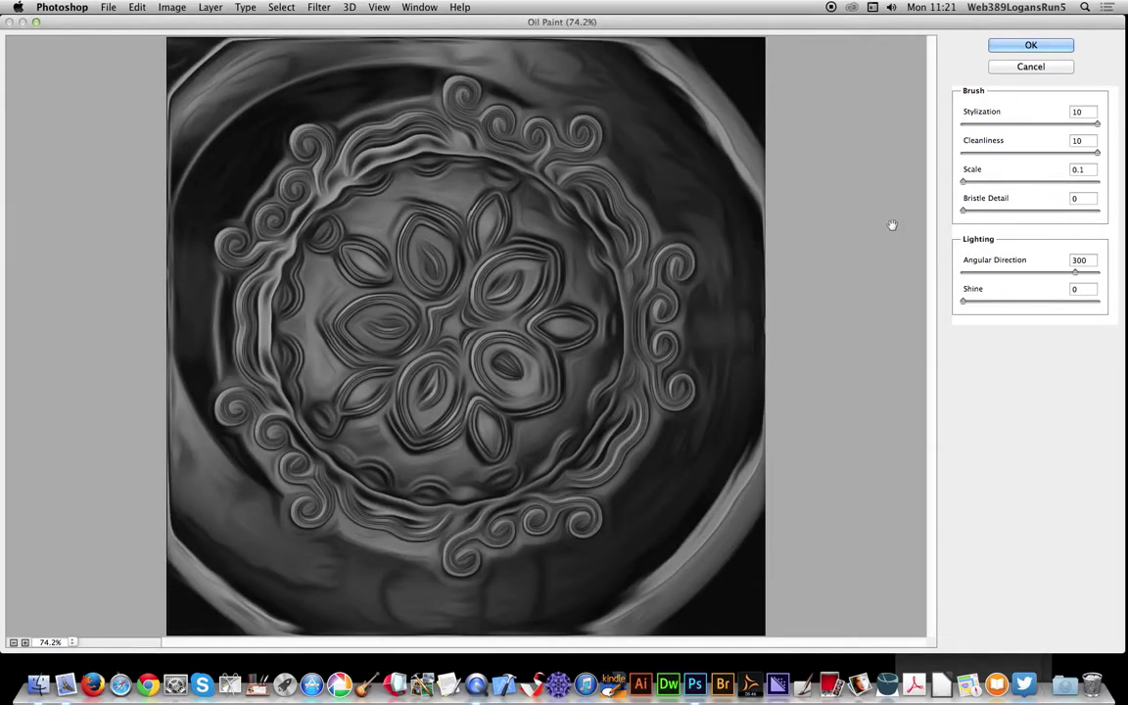
pyautogui.click(1033, 44)
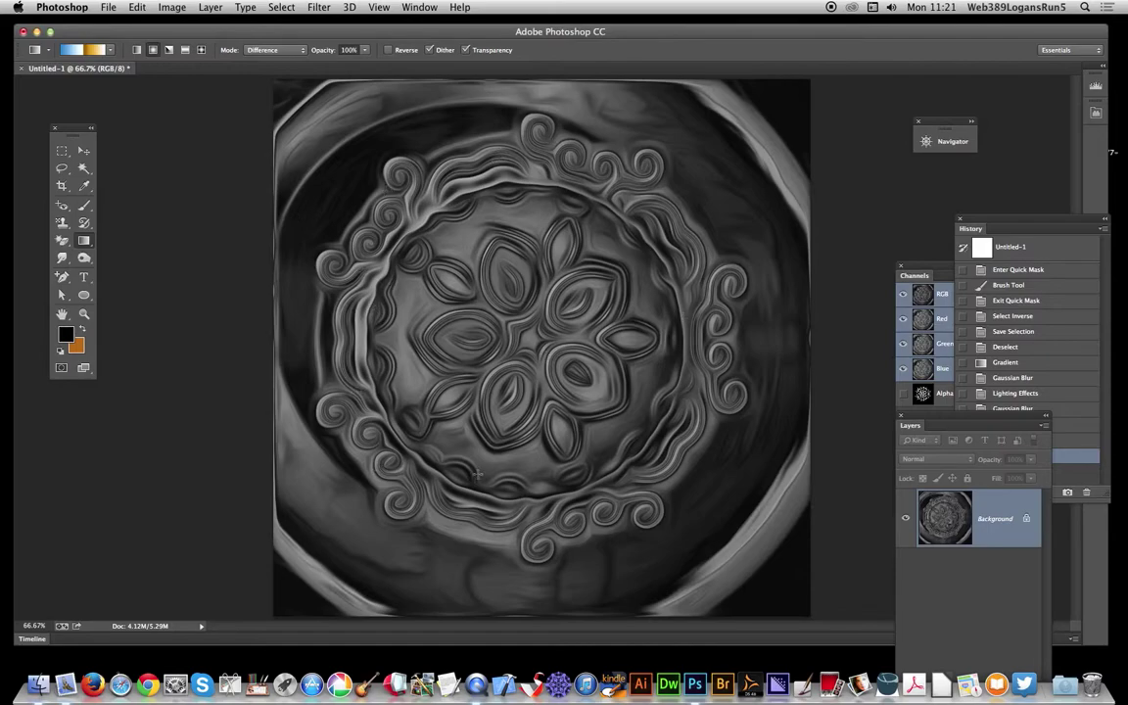
pyautogui.click(170, 8)
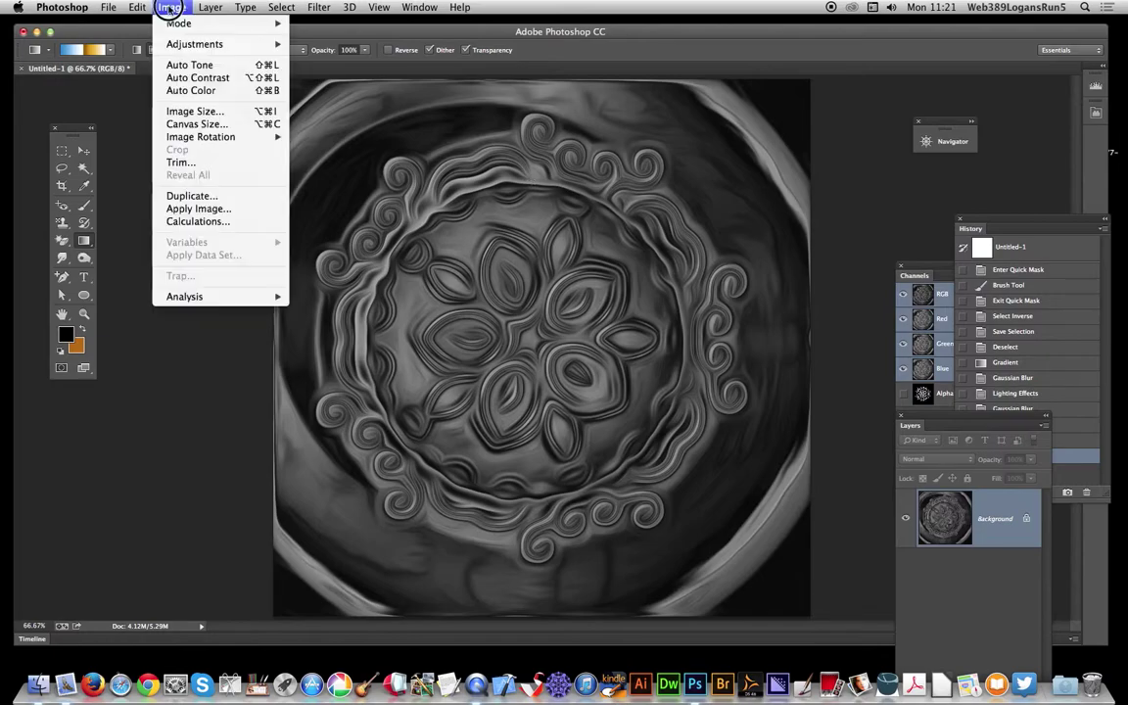
pyautogui.click(181, 65)
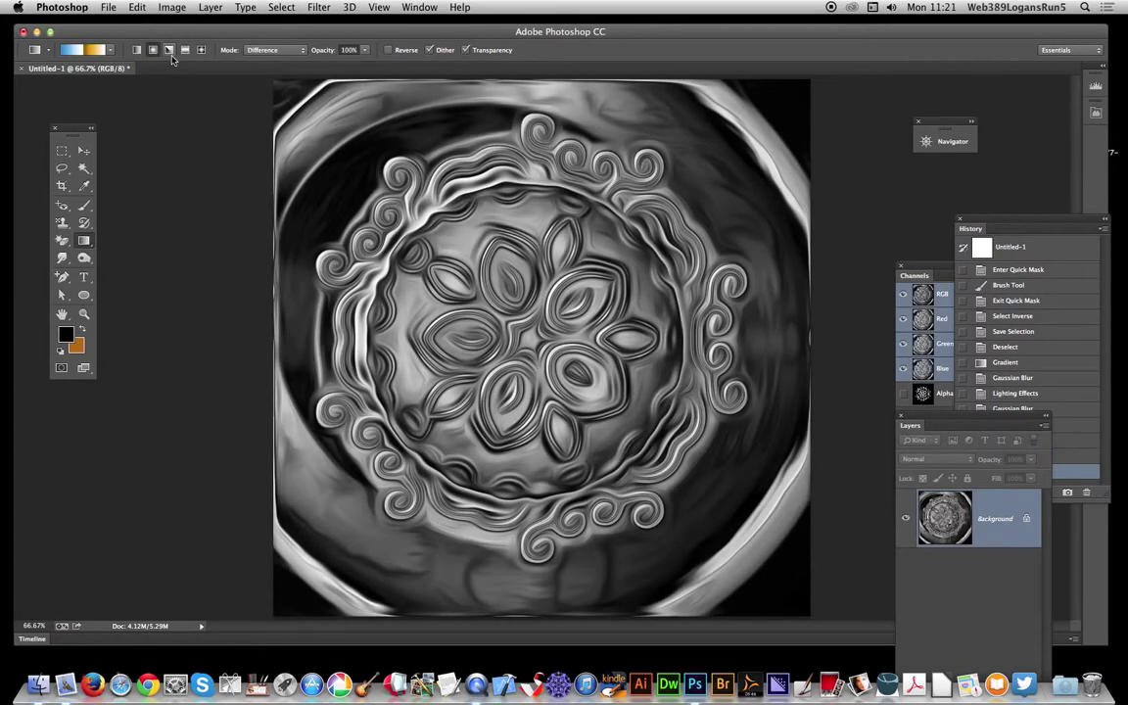